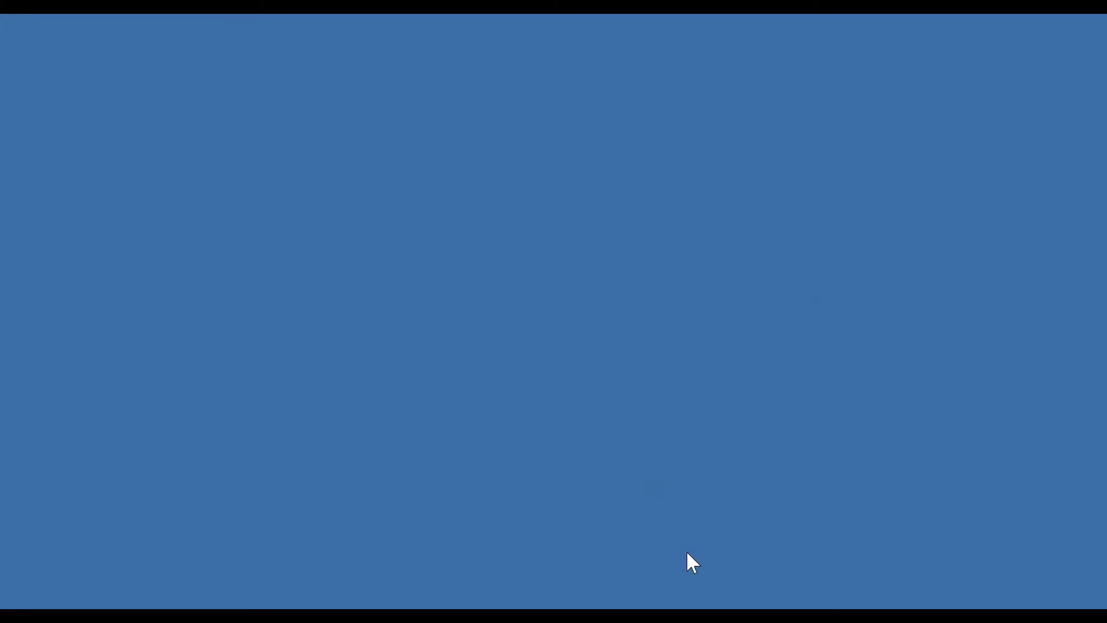
Step: Switch to the Supported_tunnel project in 3DEC and view the tunnel-2.dat data file and the Displacements plot in turn
mouse_move(706, 612)
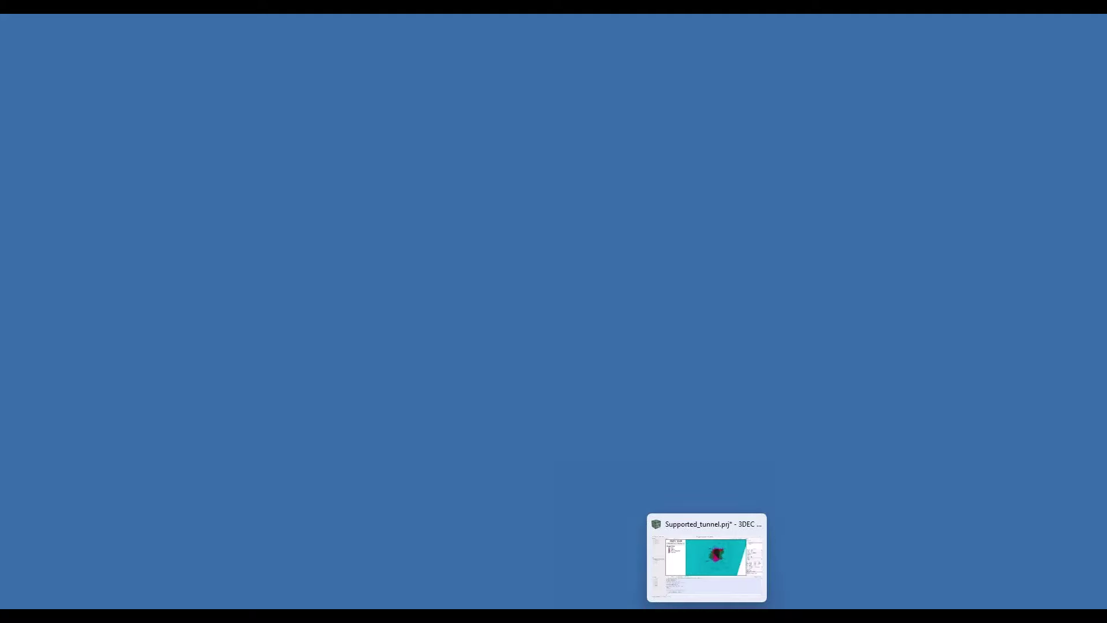
click(708, 611)
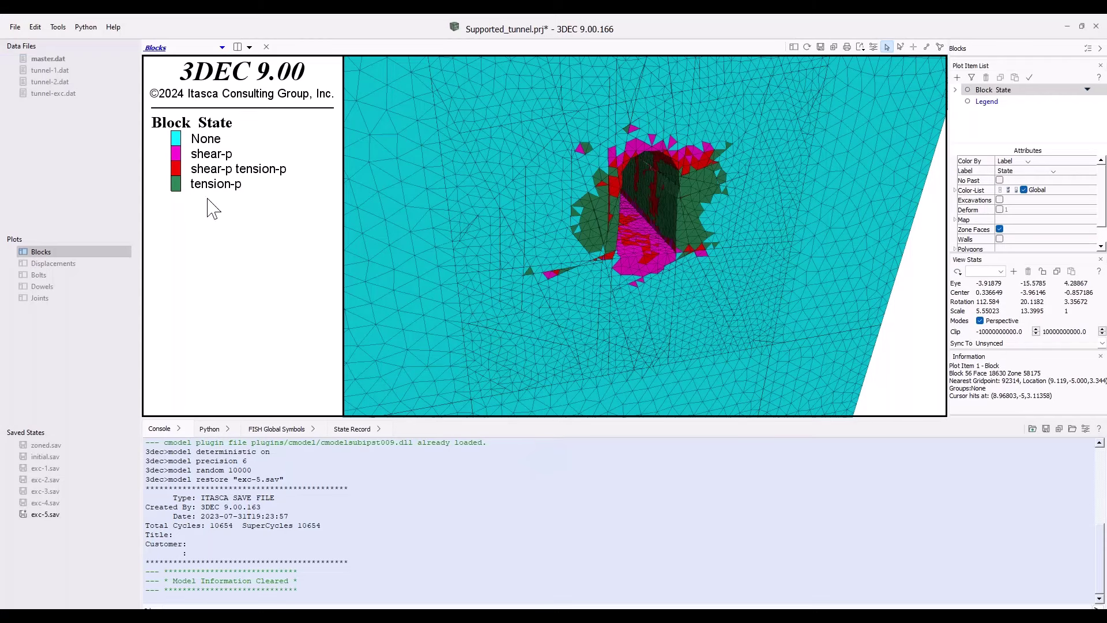
double_click(57, 82)
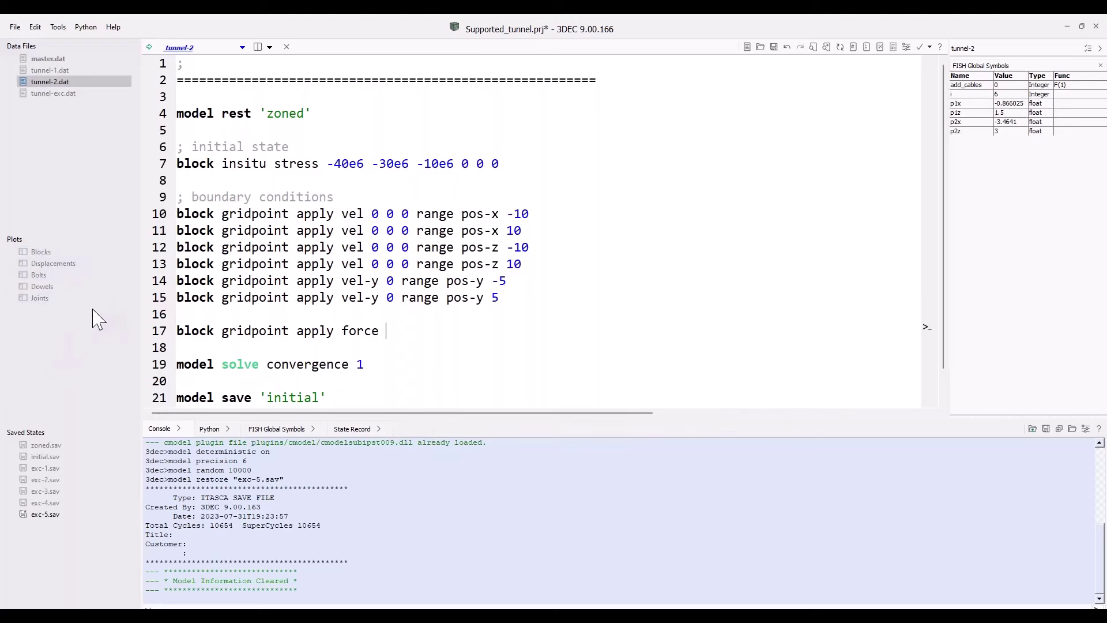
click(57, 264)
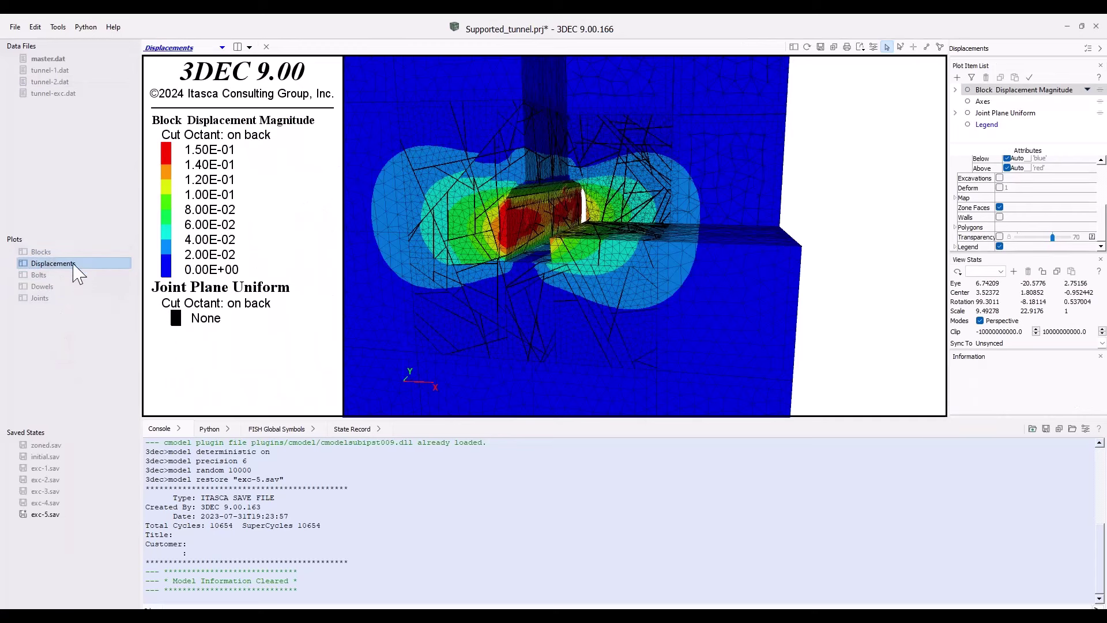
click(60, 83)
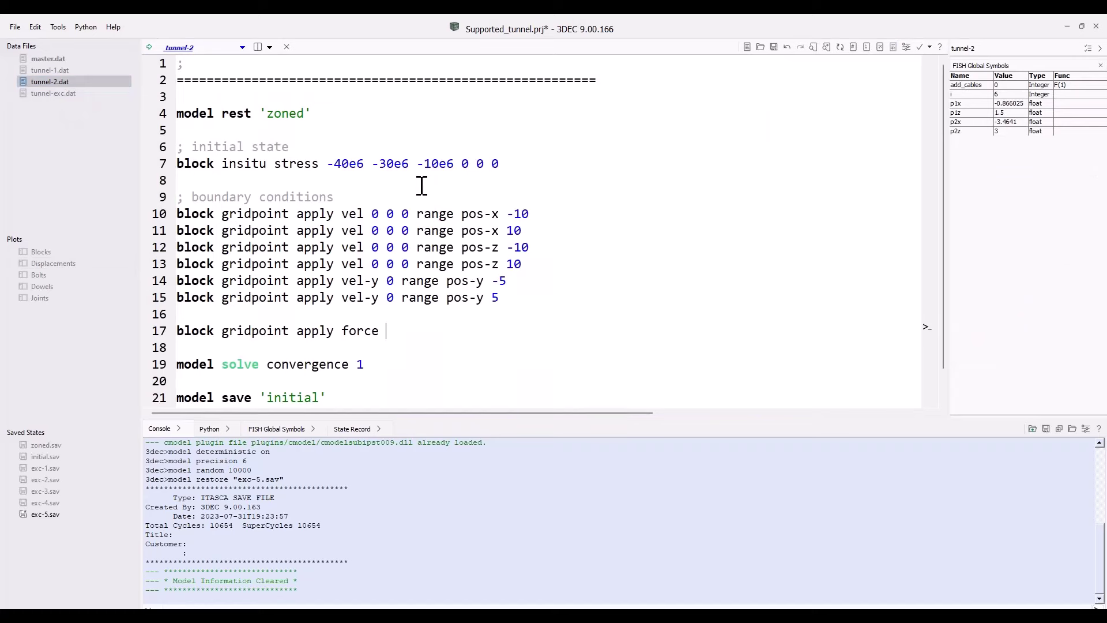
Step: Split the workspace to the right of the tunnel-2 file and show the Displacements plot in the new pane
click(270, 47)
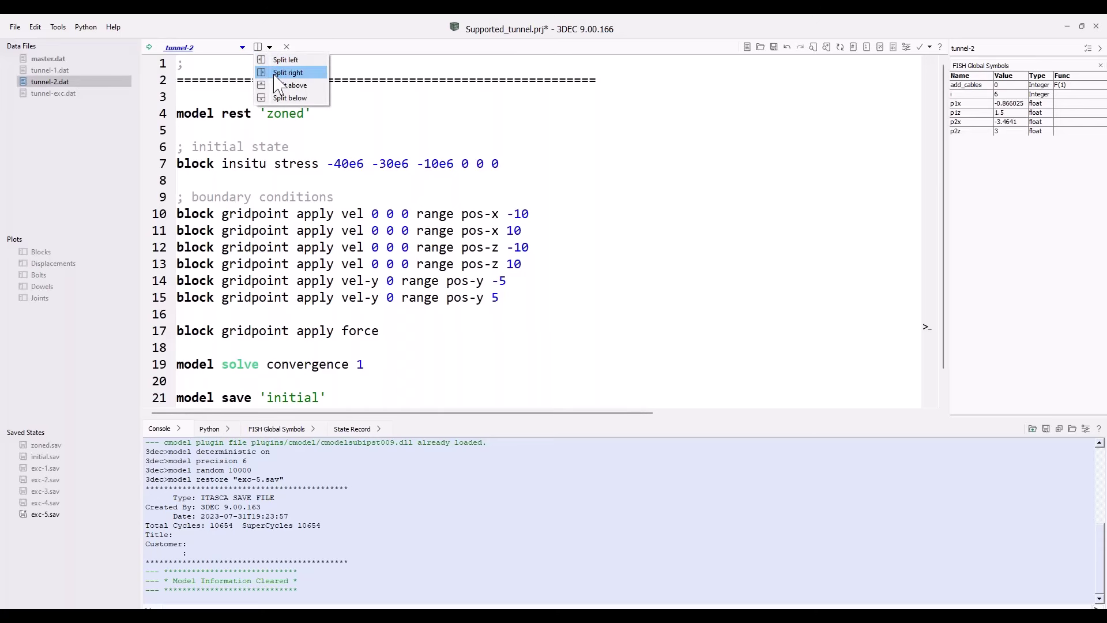
click(275, 74)
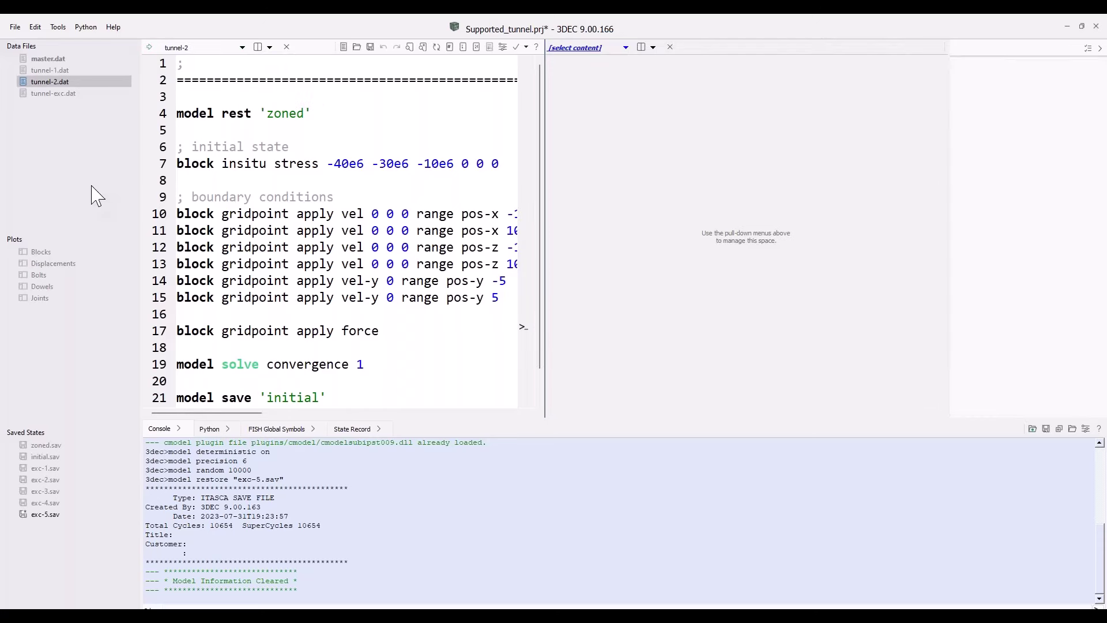
click(46, 263)
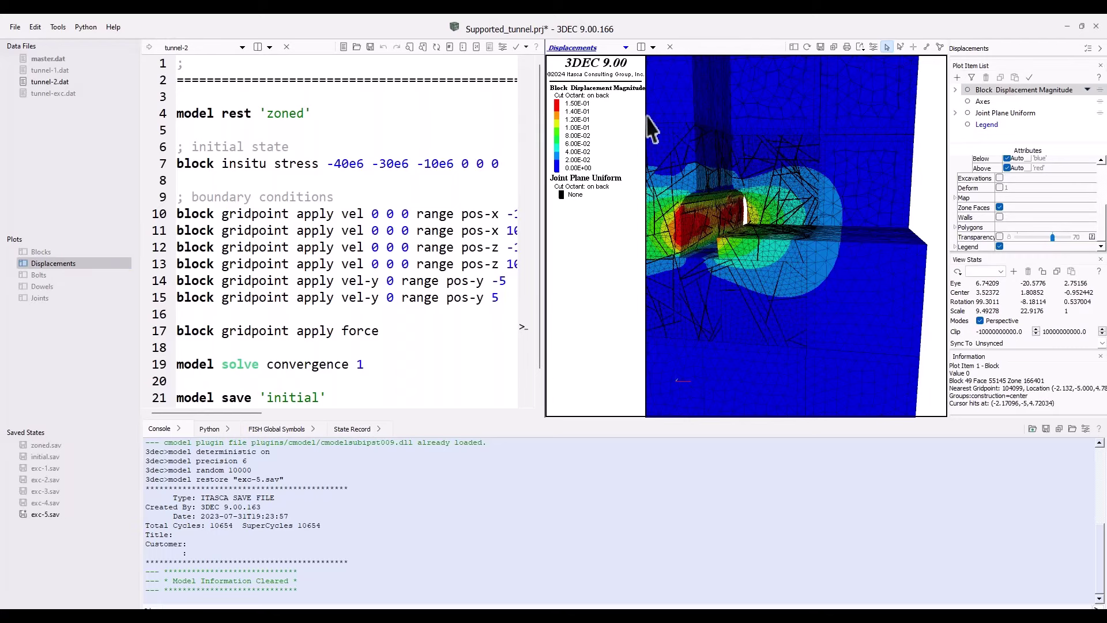
Step: Split the Displacements pane above and place the Bolts plot in the new empty pane
click(653, 47)
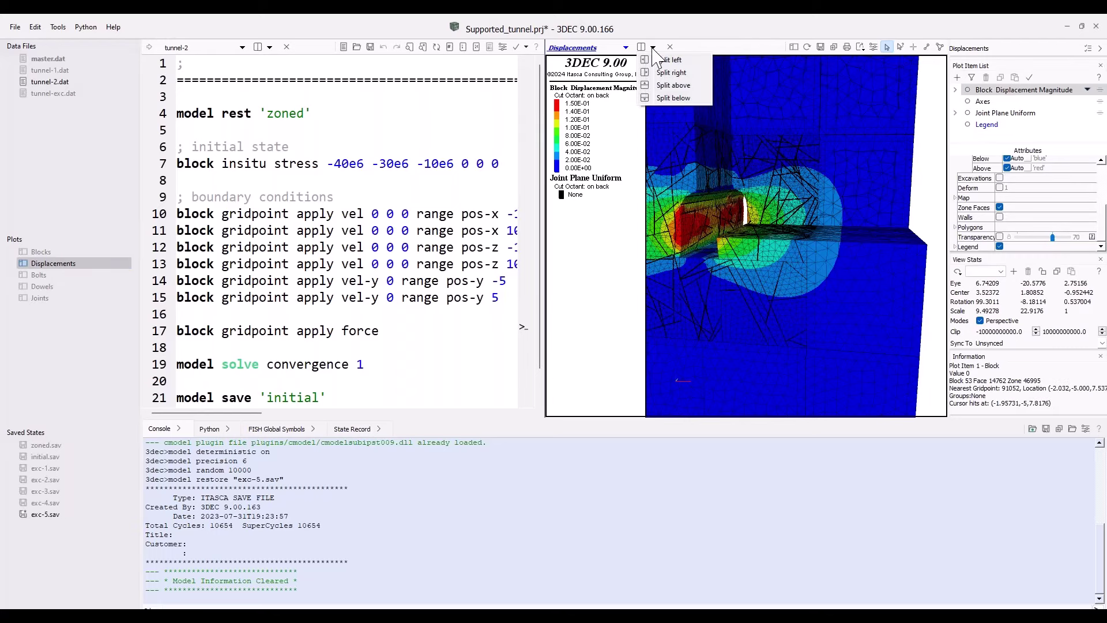
click(651, 95)
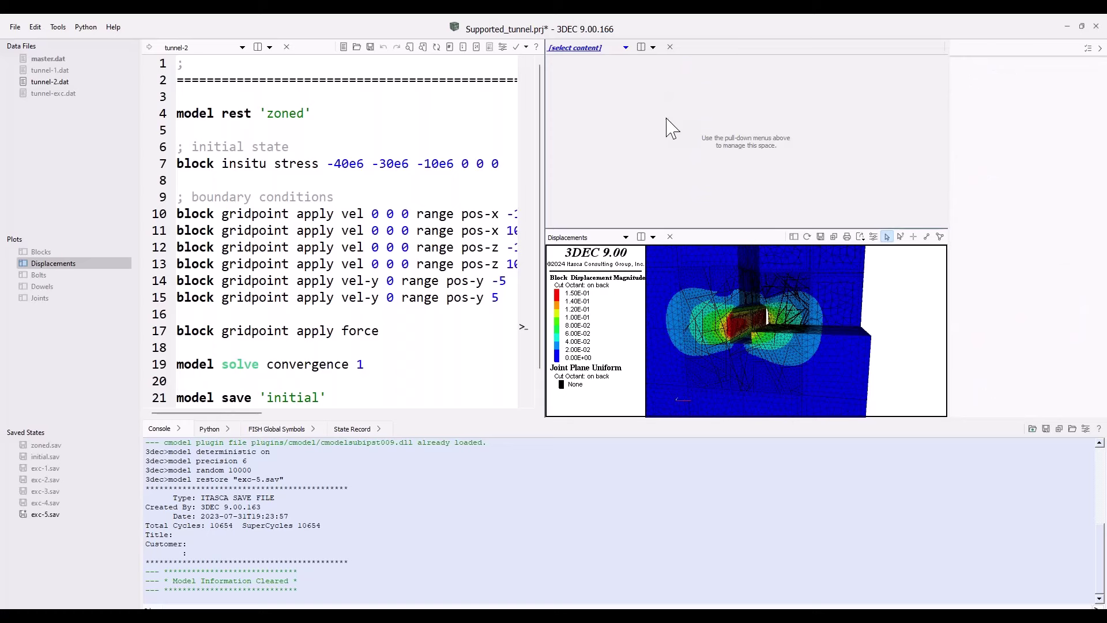
drag(60, 280, 662, 148)
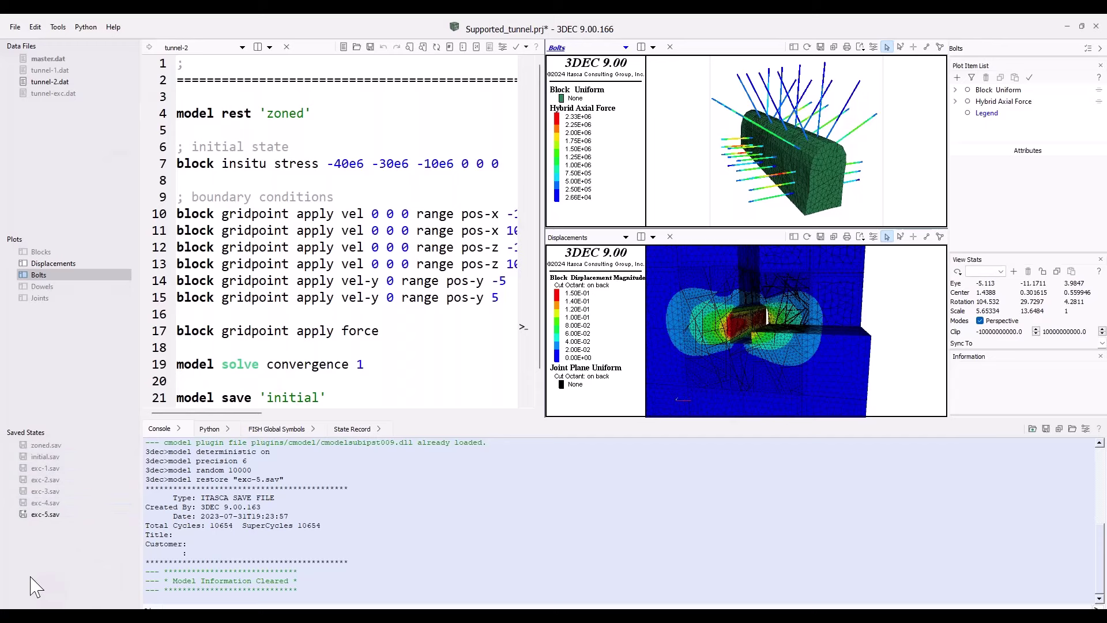
Step: Hide the project pane and the console to enlarge the script and plots, and bring both back
key(ctrl+shift+p)
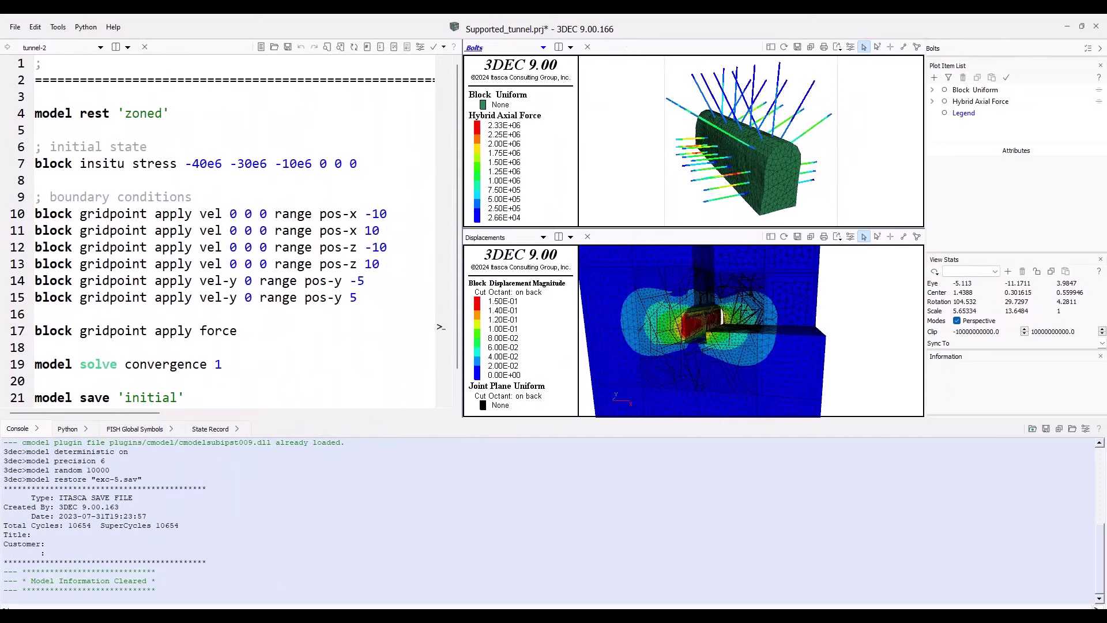
key(ctrl+shift+c)
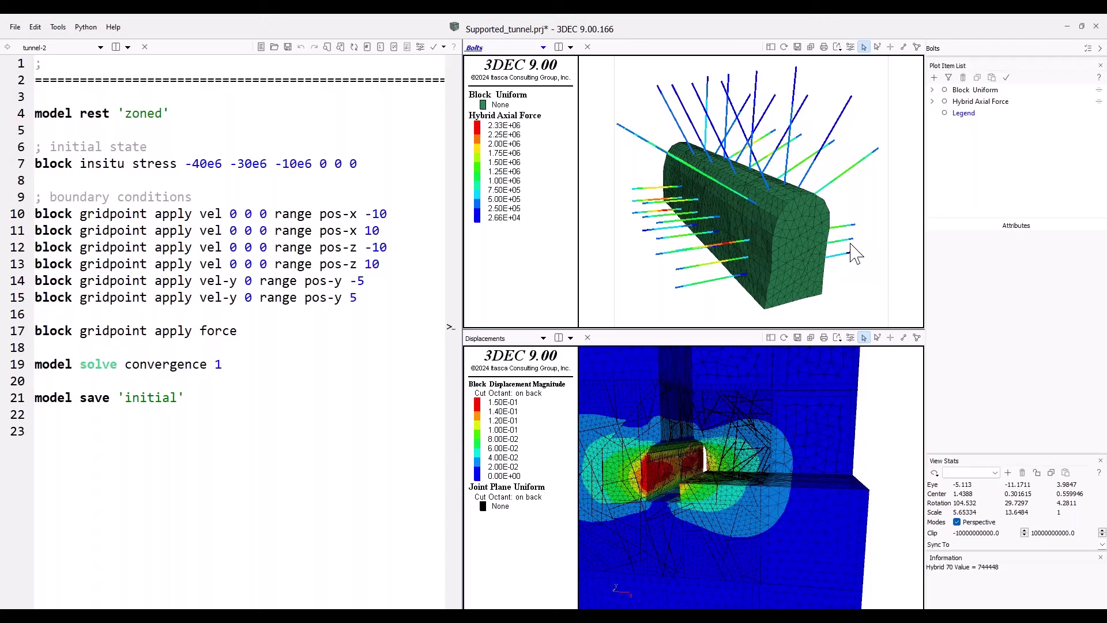
click(752, 201)
key(ctrl+shift+c)
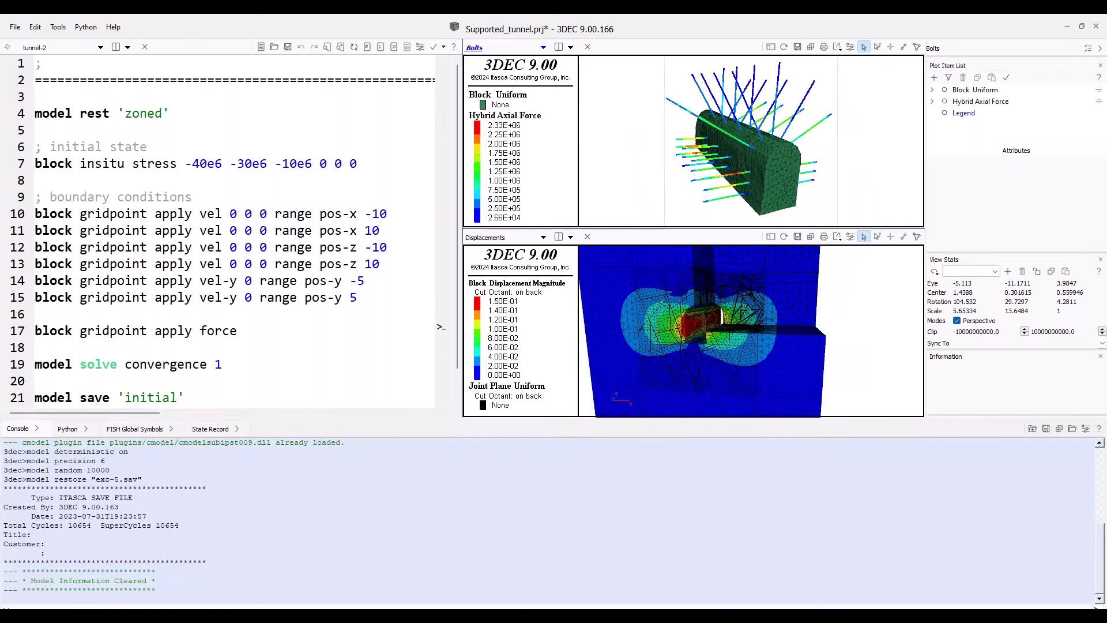
key(ctrl+shift+p)
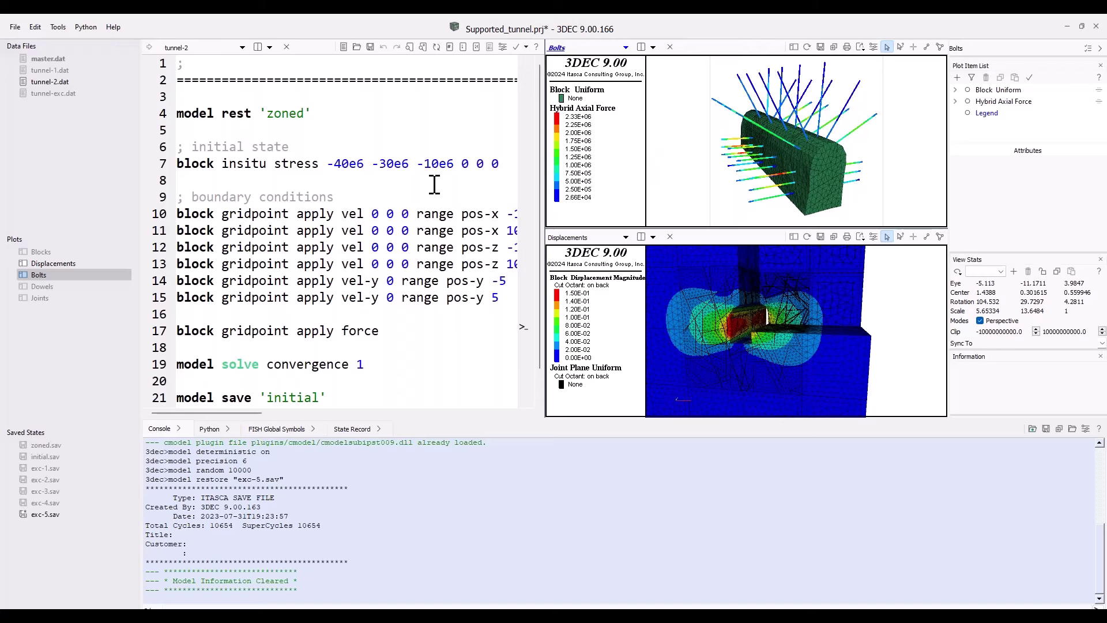
Step: Open the export of the whole workspace to a bitmap image
right_click(658, 148)
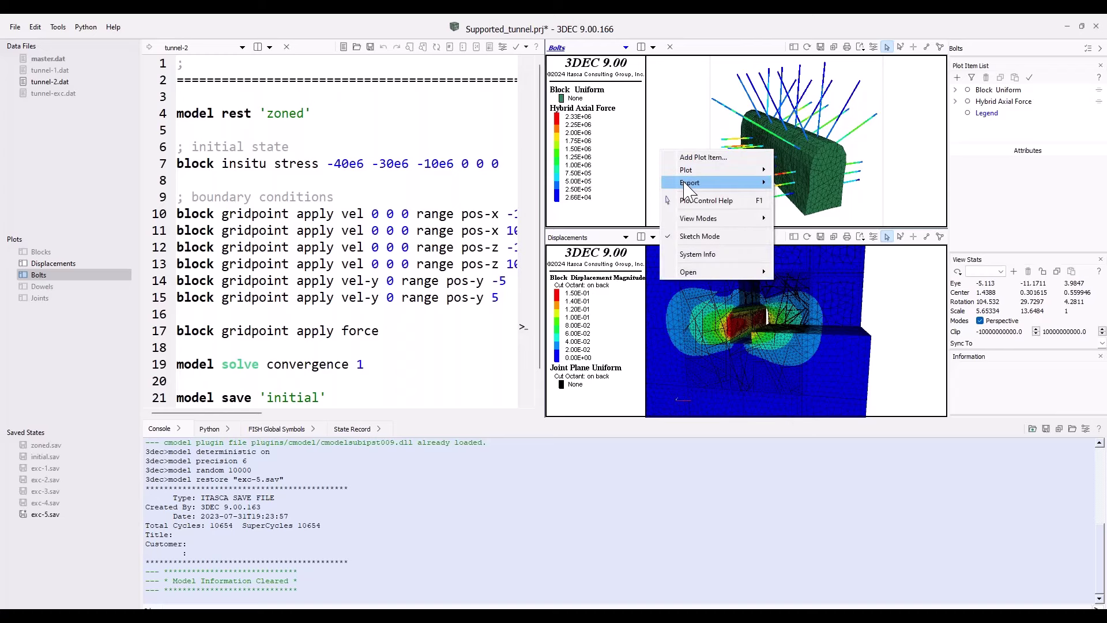
mouse_move(692, 184)
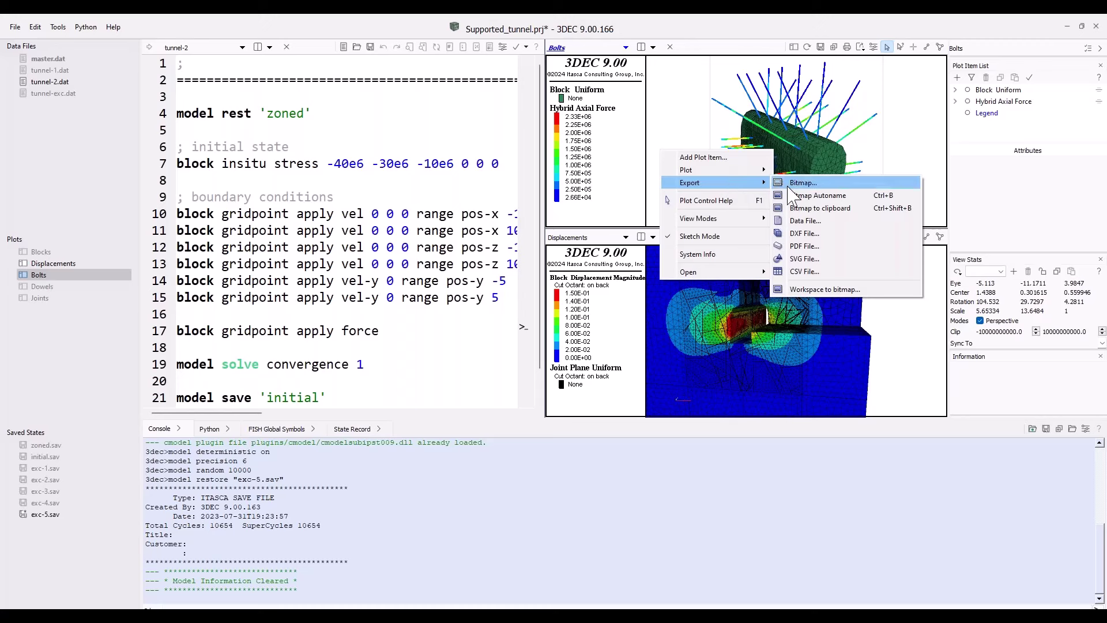
click(808, 287)
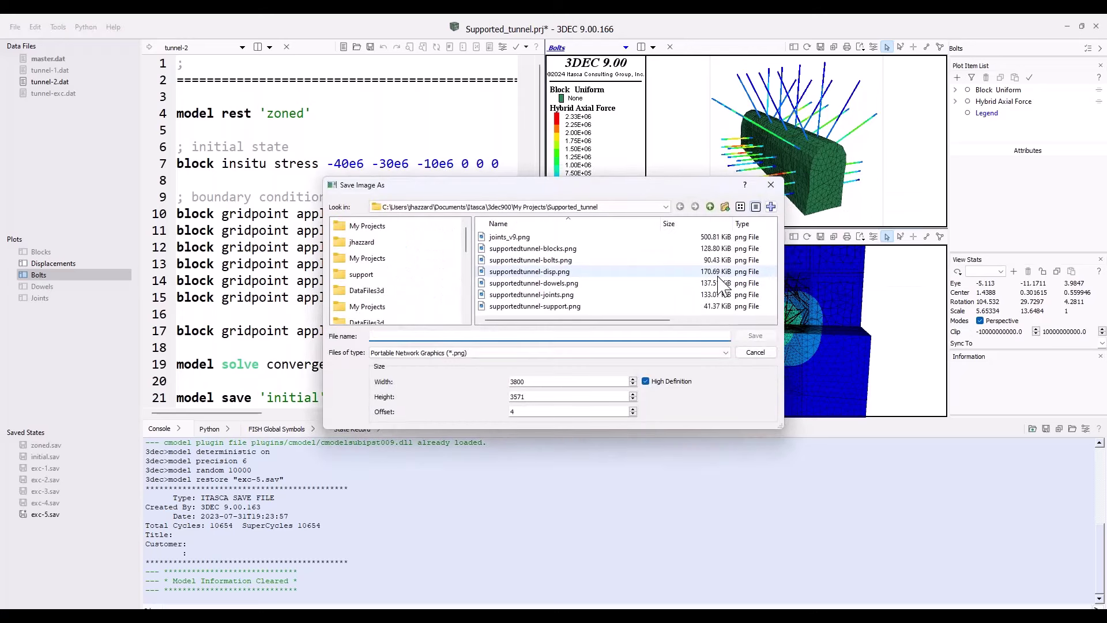
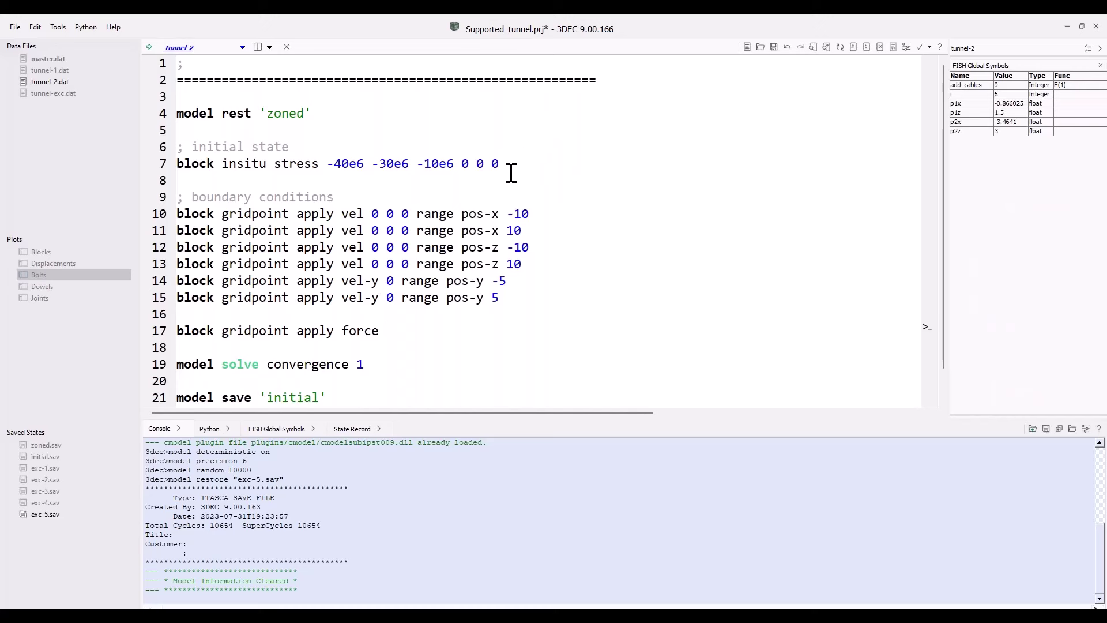
Step: Start a new "block gridpoint" command on line 17 below the boundary conditions and enlarge the editor text
click(511, 296)
key(Return)
key(Return)
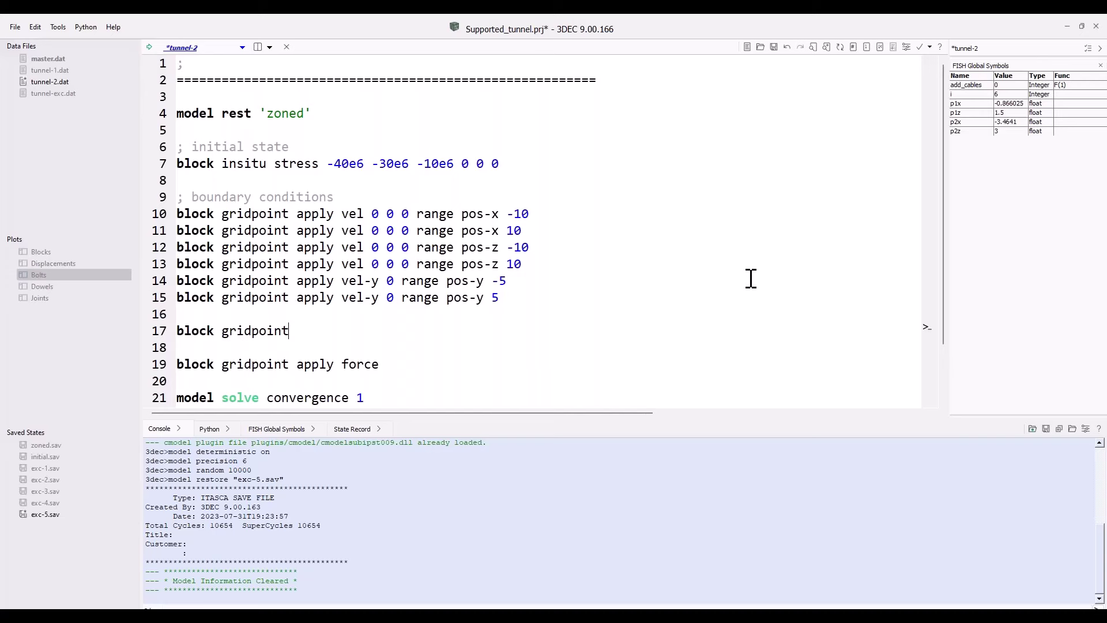
ctrl+scroll(771, 271, up, 1)
ctrl+scroll(523, 239, up, 1)
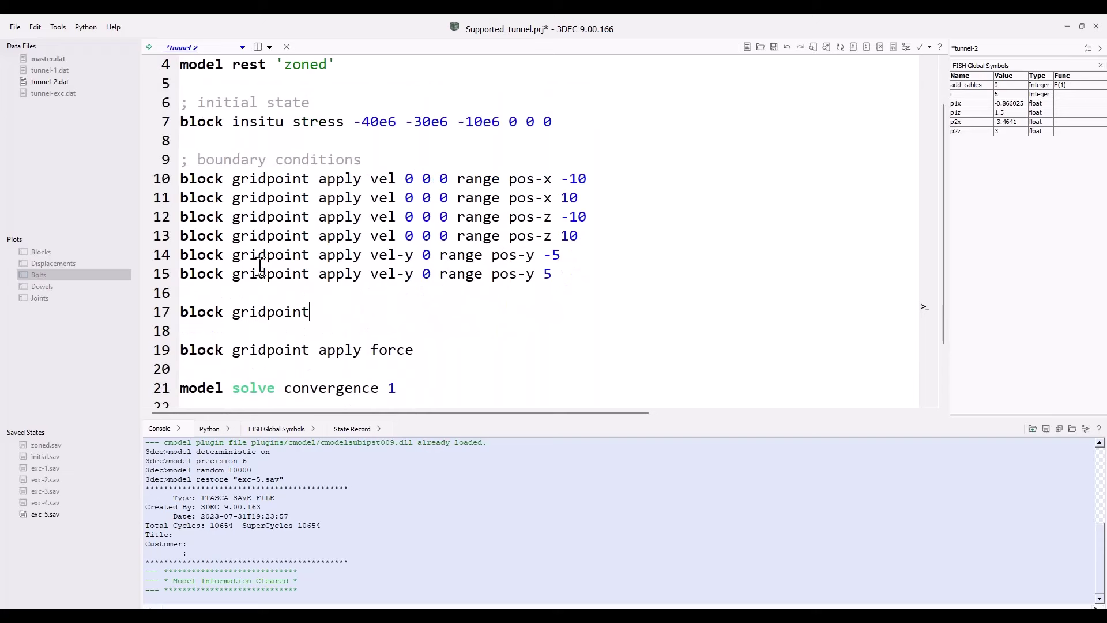
ctrl+scroll(289, 267, up, 1)
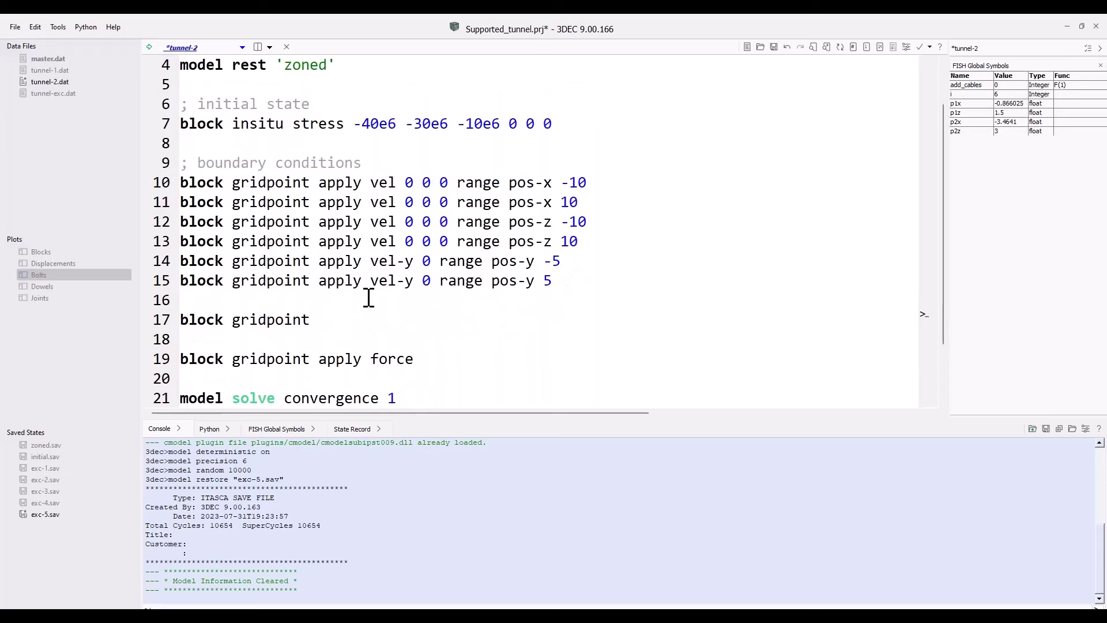
Step: Bring up the command suggestions for "block gridpoint", save tunnel-2.dat, and insert the apply keyword on line 17
key(ctrl+space)
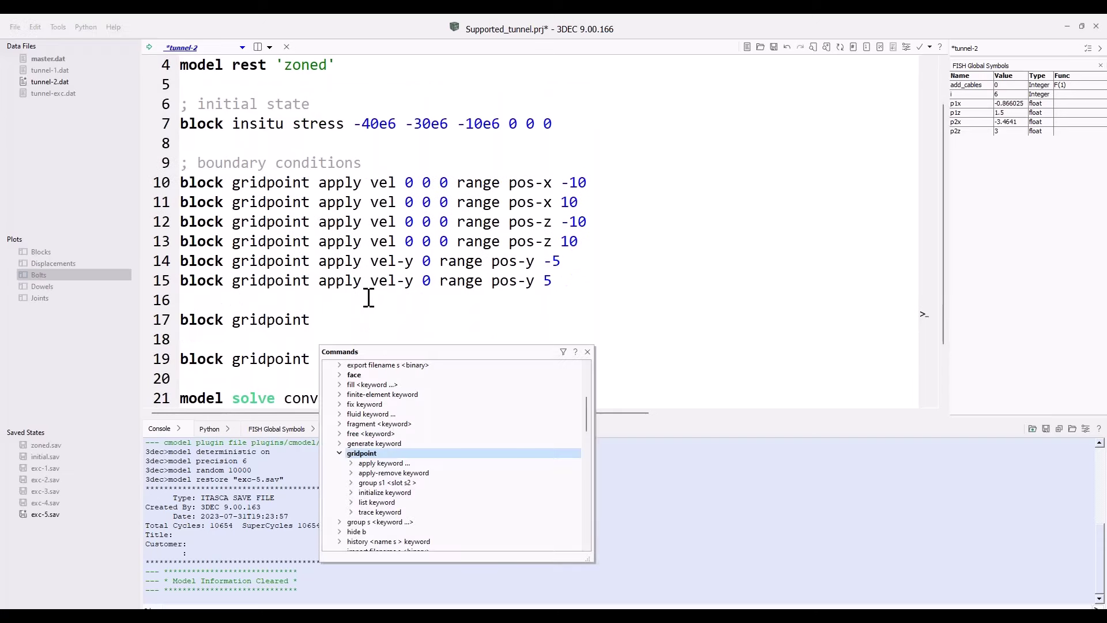
key(ctrl+s)
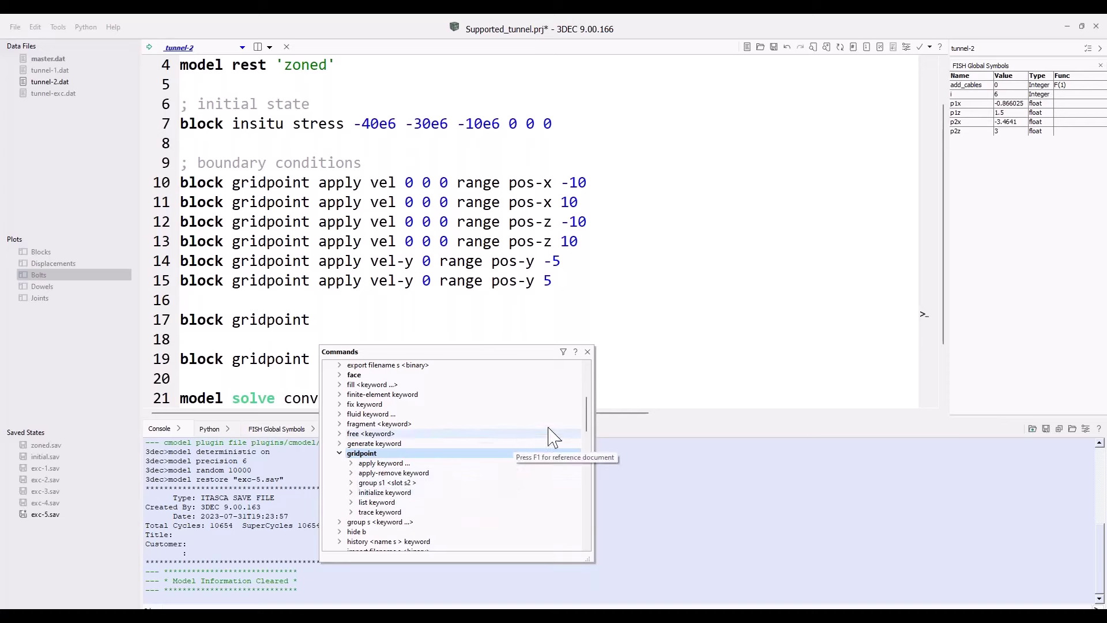
mouse_move(587, 408)
mouse_down()
mouse_move(588, 385)
mouse_move(587, 467)
mouse_move(591, 403)
mouse_move(588, 428)
mouse_up()
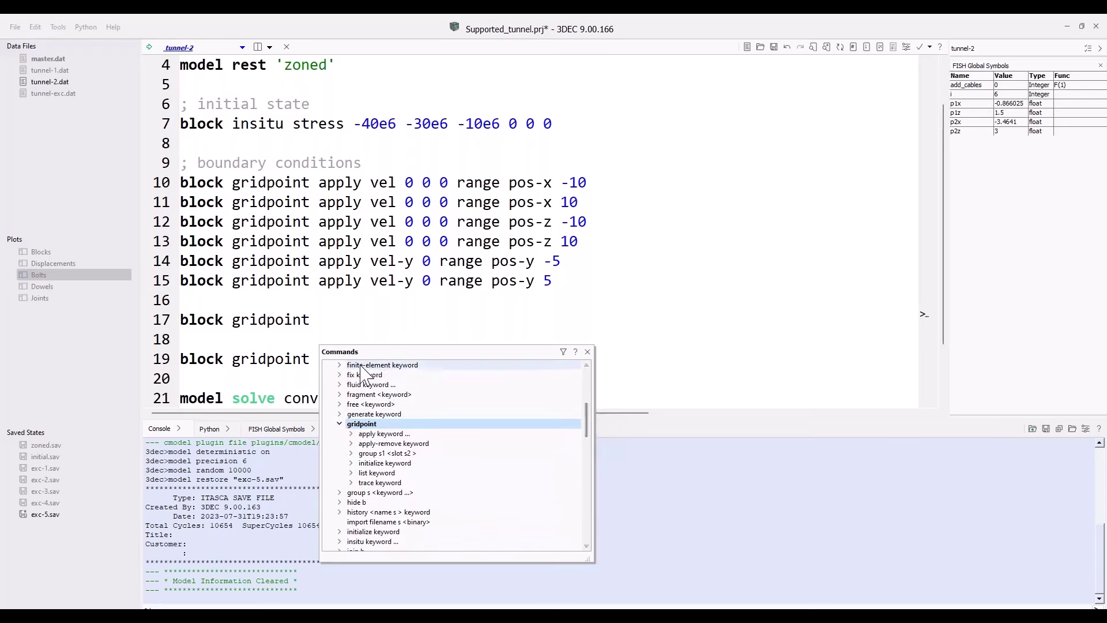
click(370, 437)
right_click(370, 436)
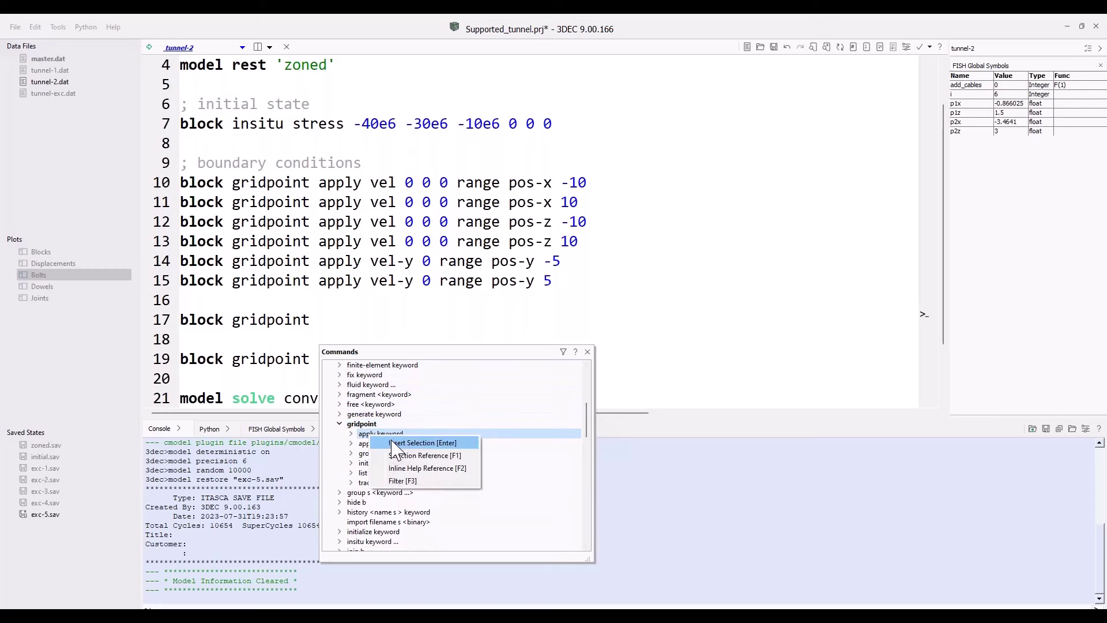
click(392, 442)
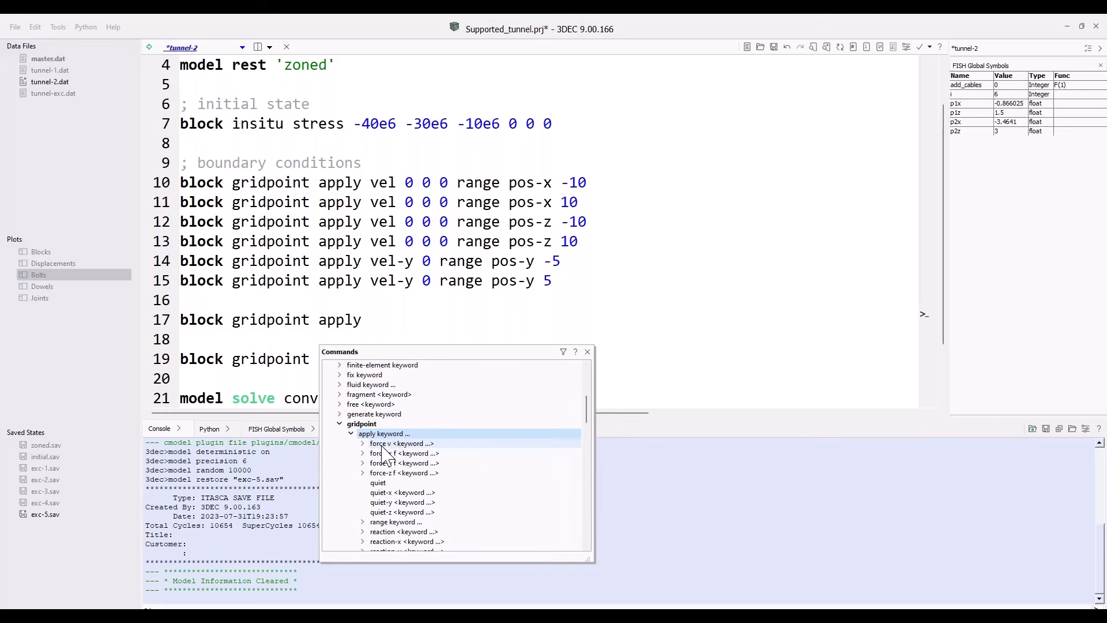
Step: Insert the force-x keyword after "block gridpoint apply" from the command suggestions
click(383, 452)
right_click(383, 453)
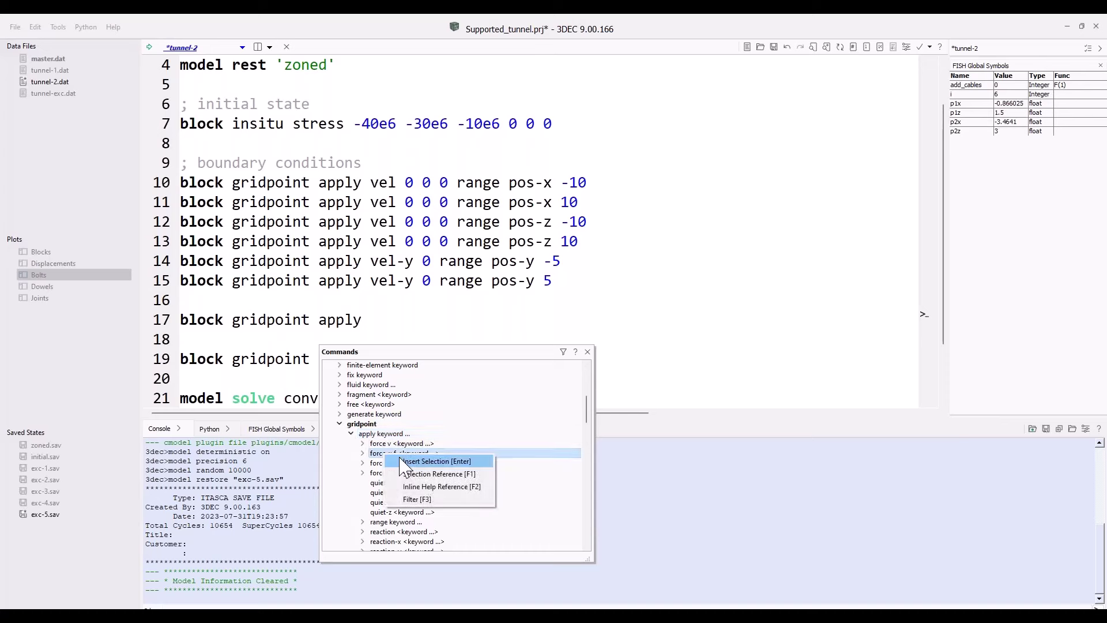
click(406, 460)
Step: Examine the remaining gridpoint apply keywords in the command suggestions, including the options under range
scroll(411, 461, down, 2)
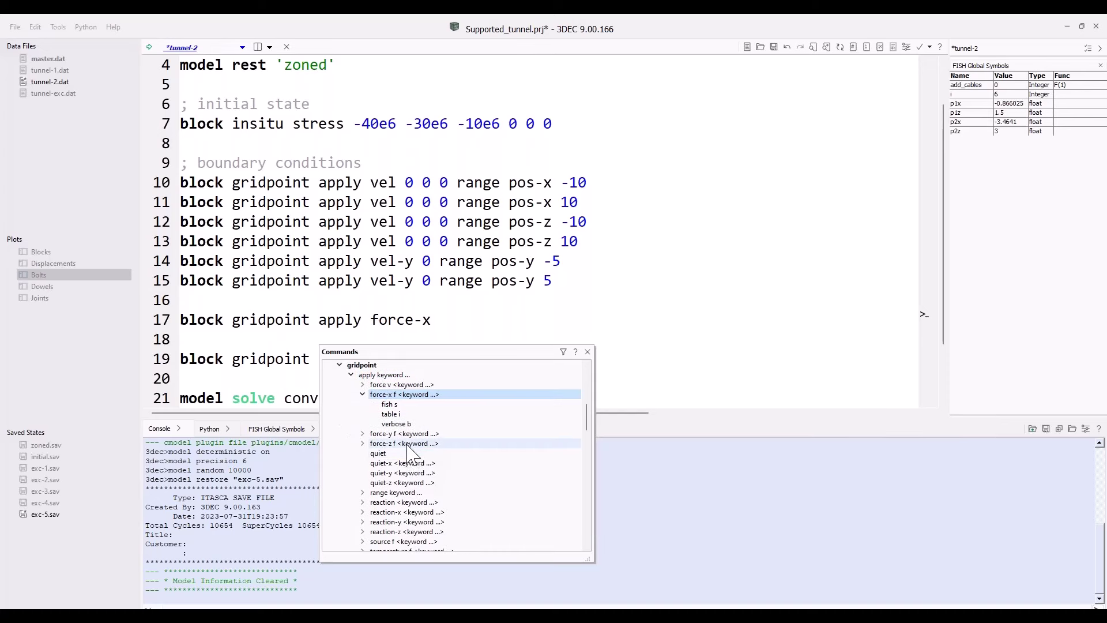
scroll(408, 448, down, 1)
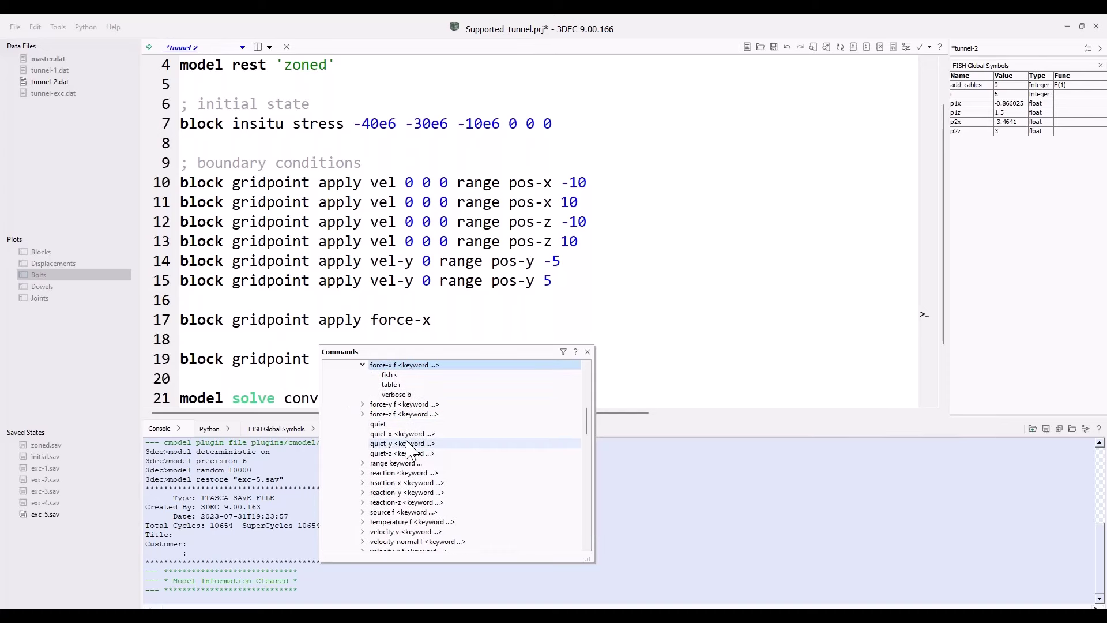
click(362, 463)
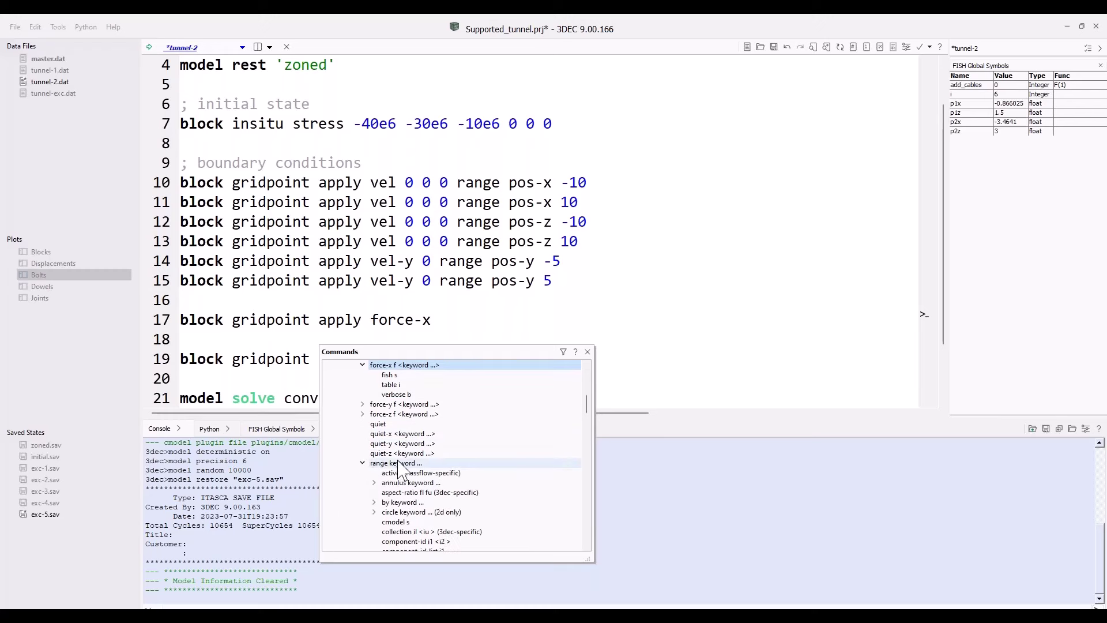
scroll(405, 437, down, 2)
scroll(405, 437, down, 10)
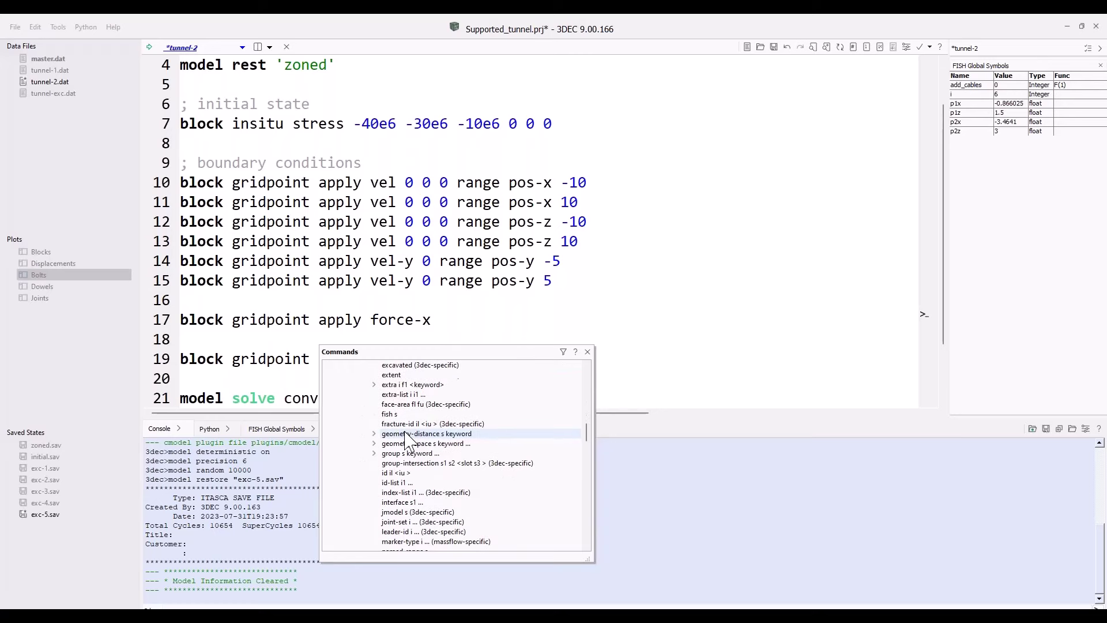
scroll(406, 439, up, 12)
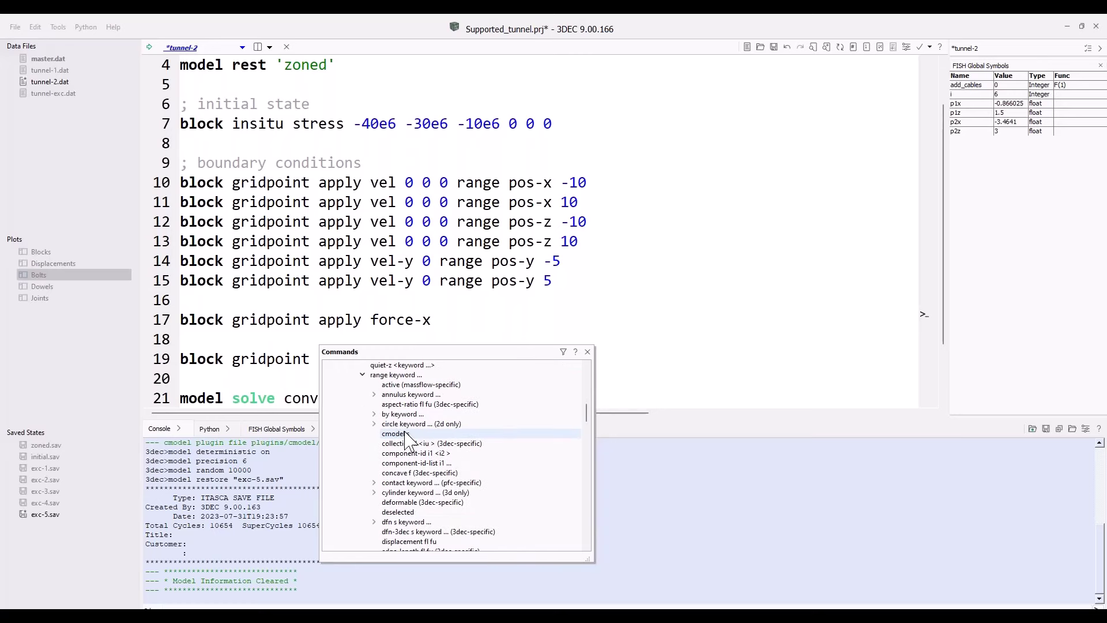
scroll(406, 439, up, 2)
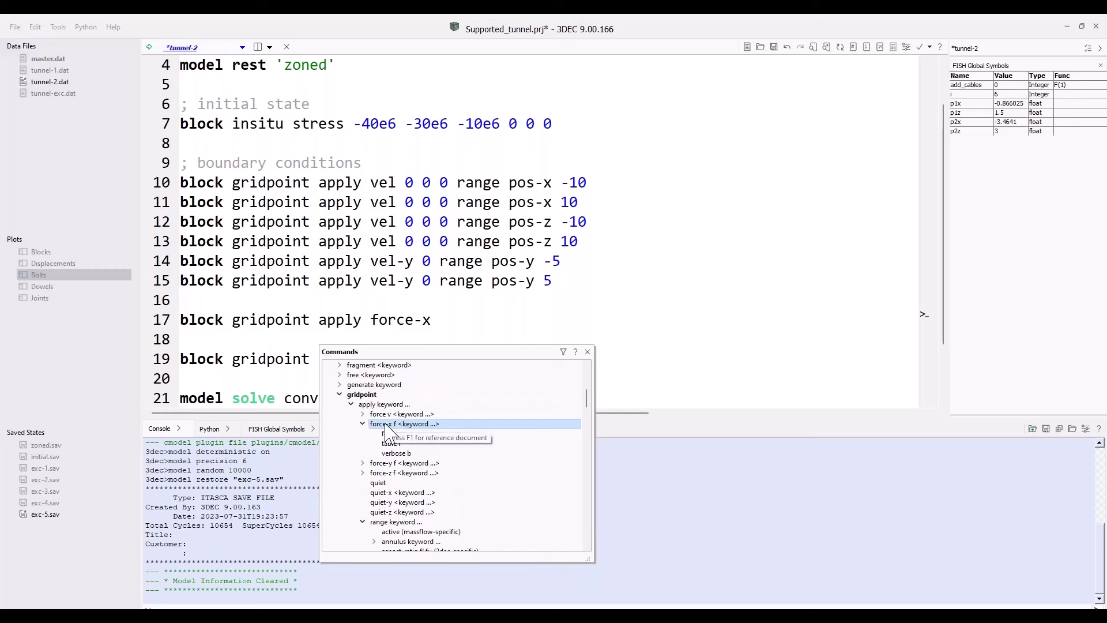
Step: Look up the reference documentation for the force-x keyword of block gridpoint apply, and close the command suggestions and the help
right_click(387, 426)
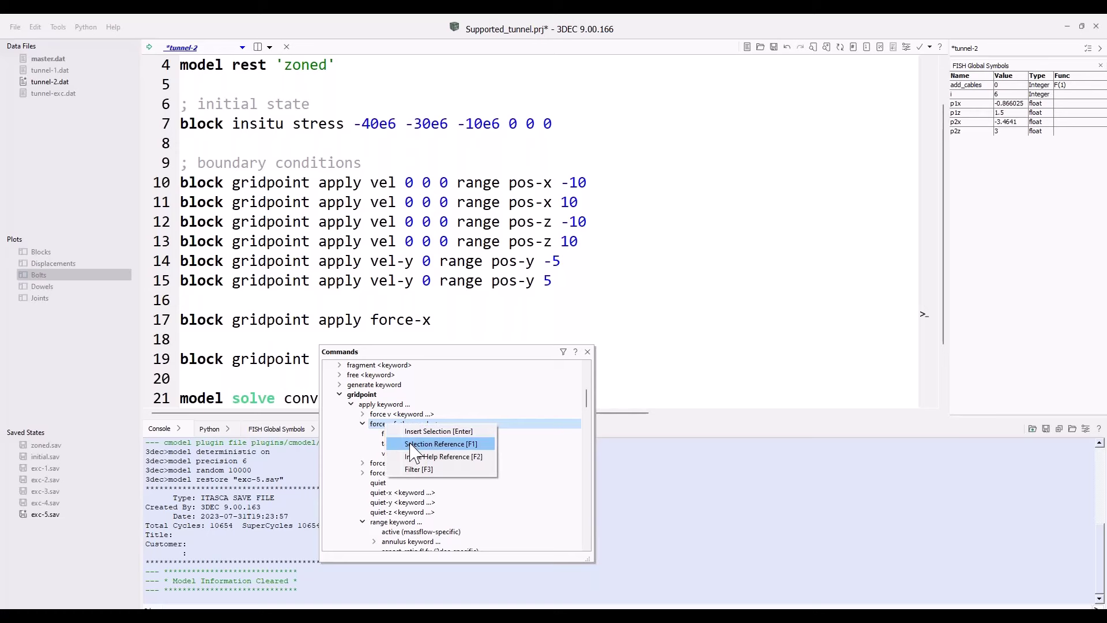
click(411, 444)
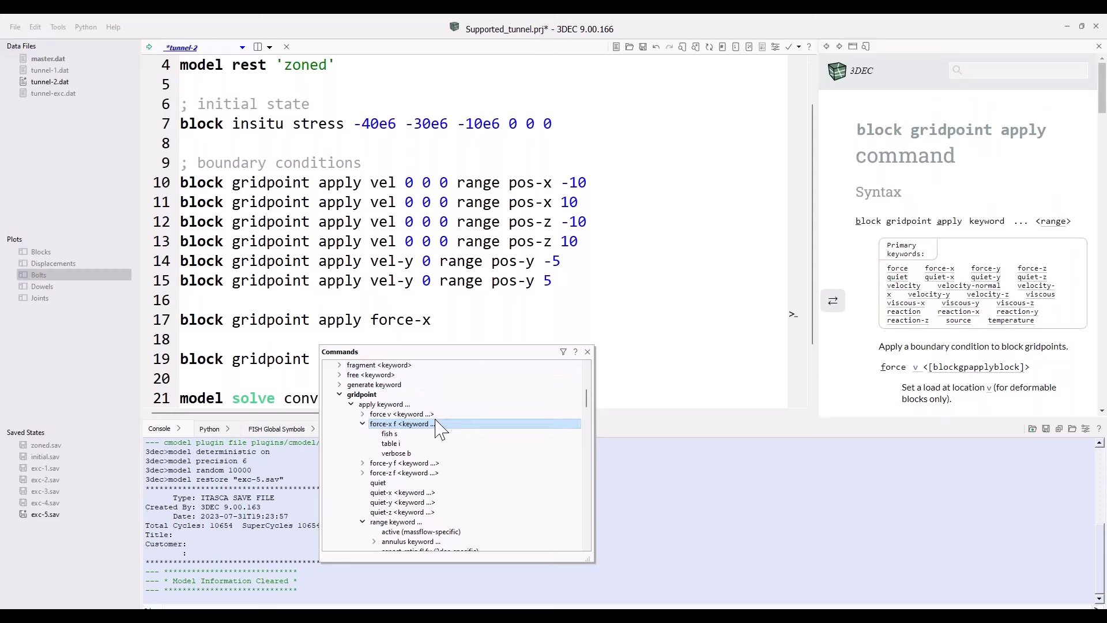
click(587, 351)
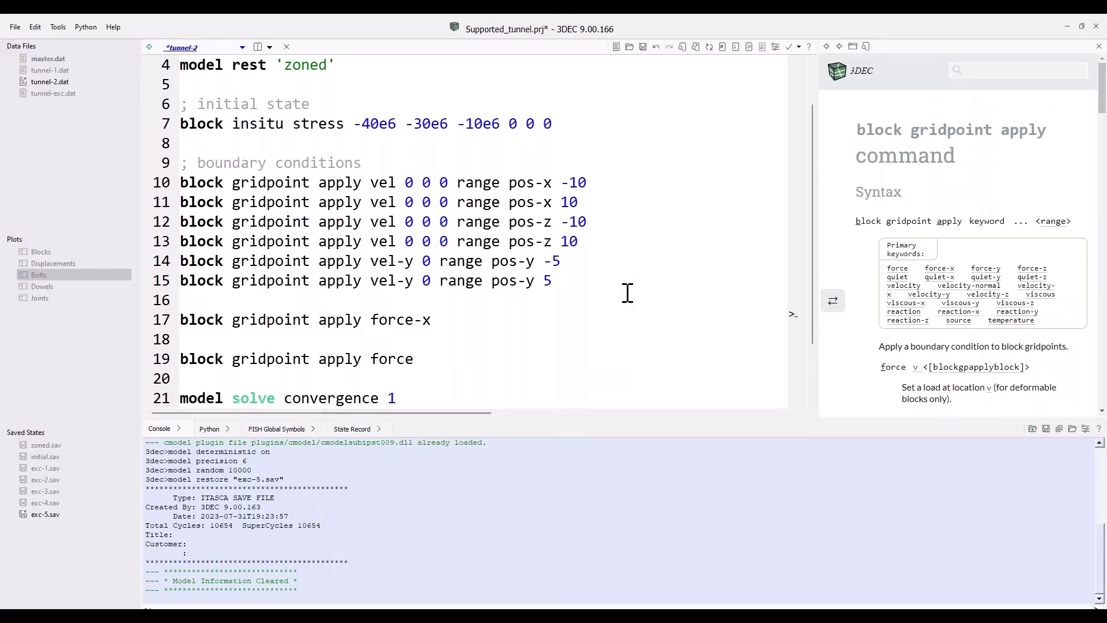
click(1098, 46)
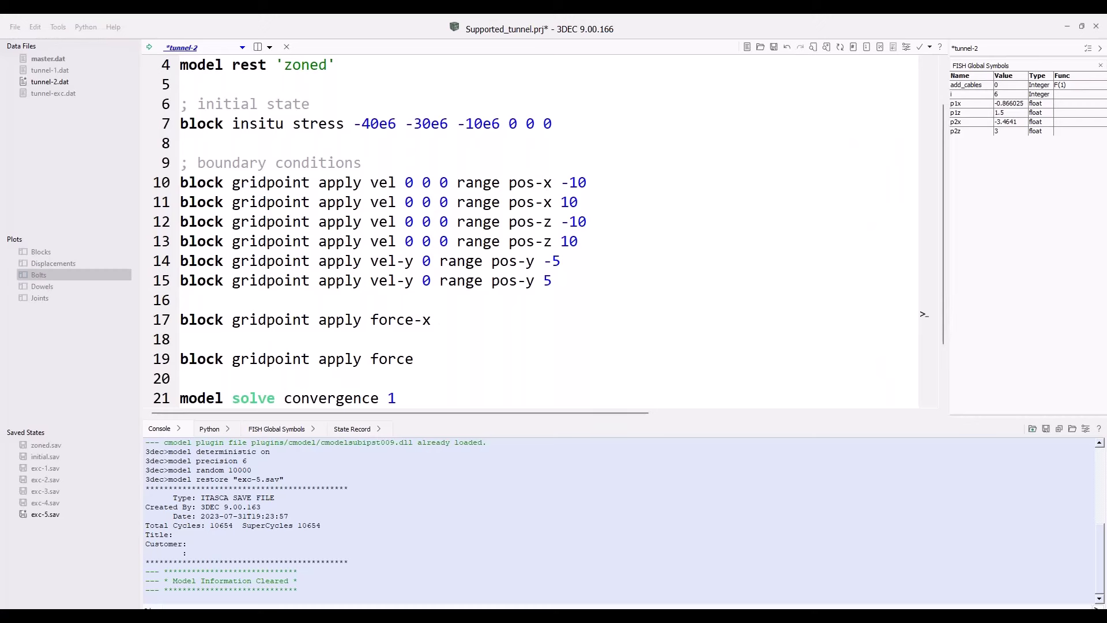
Step: Open the Displacements plot and inspect the block information at a point just below the opening, selecting its text before dismissing it
double_click(63, 264)
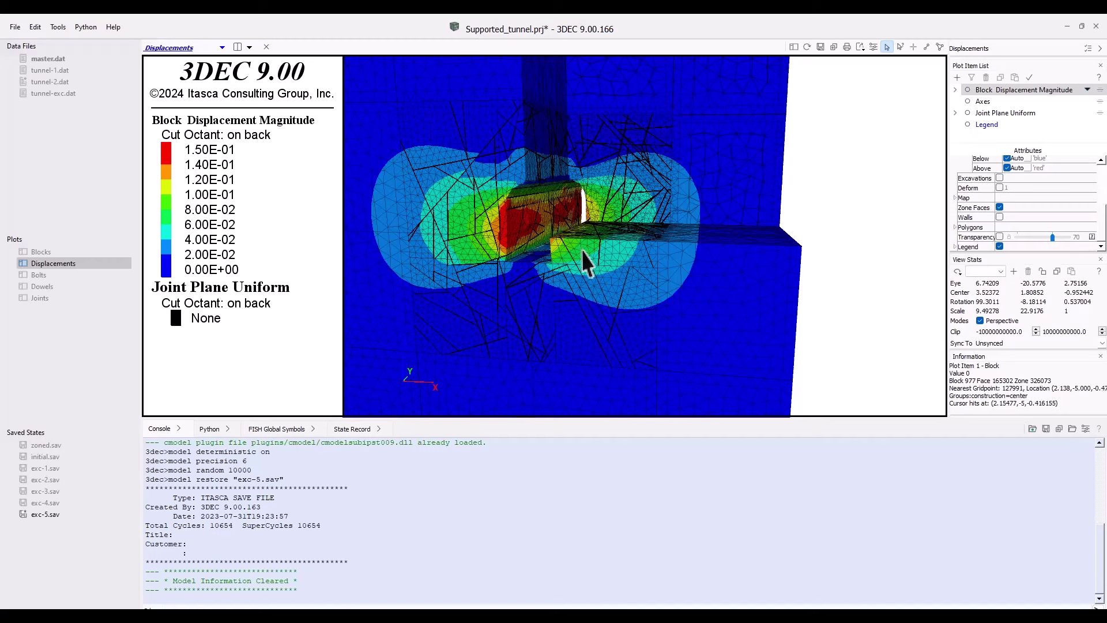
mouse_move(587, 263)
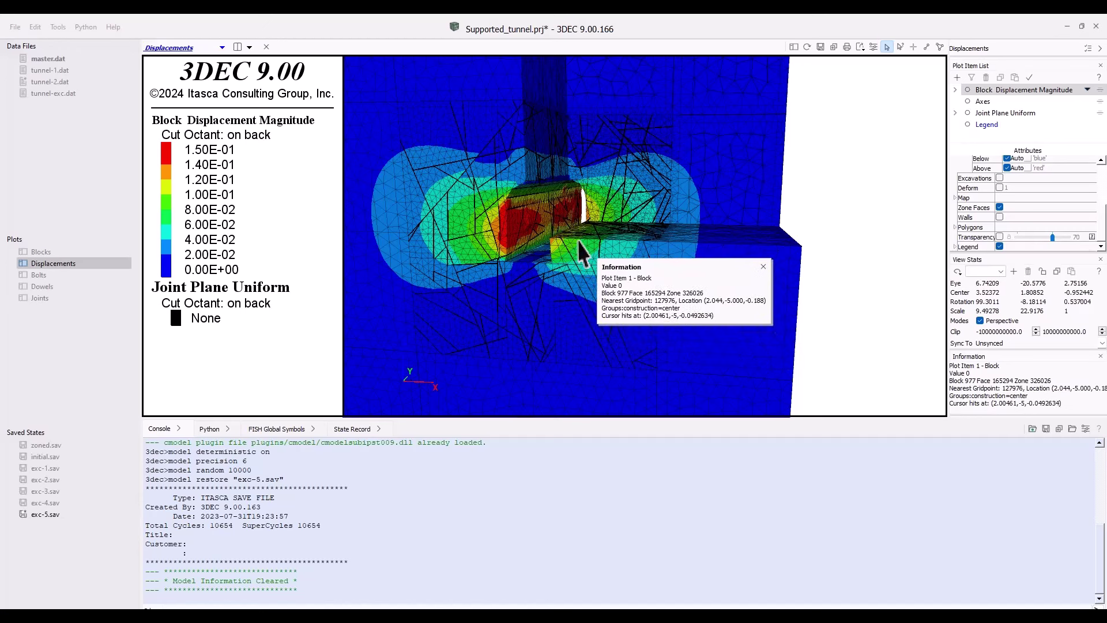
drag(602, 277, 717, 322)
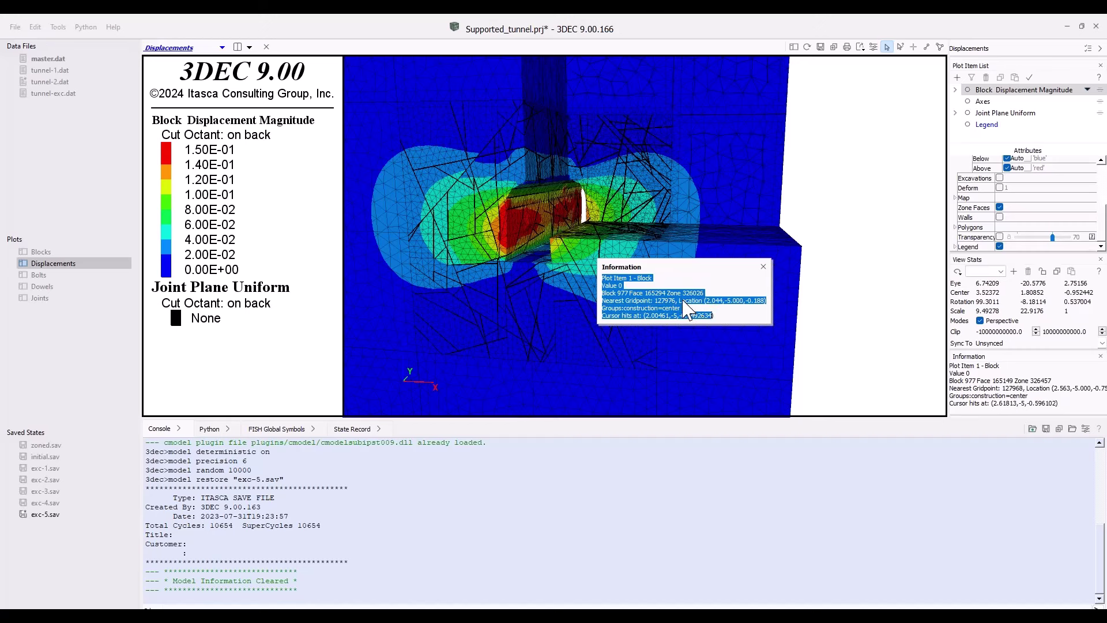
click(764, 266)
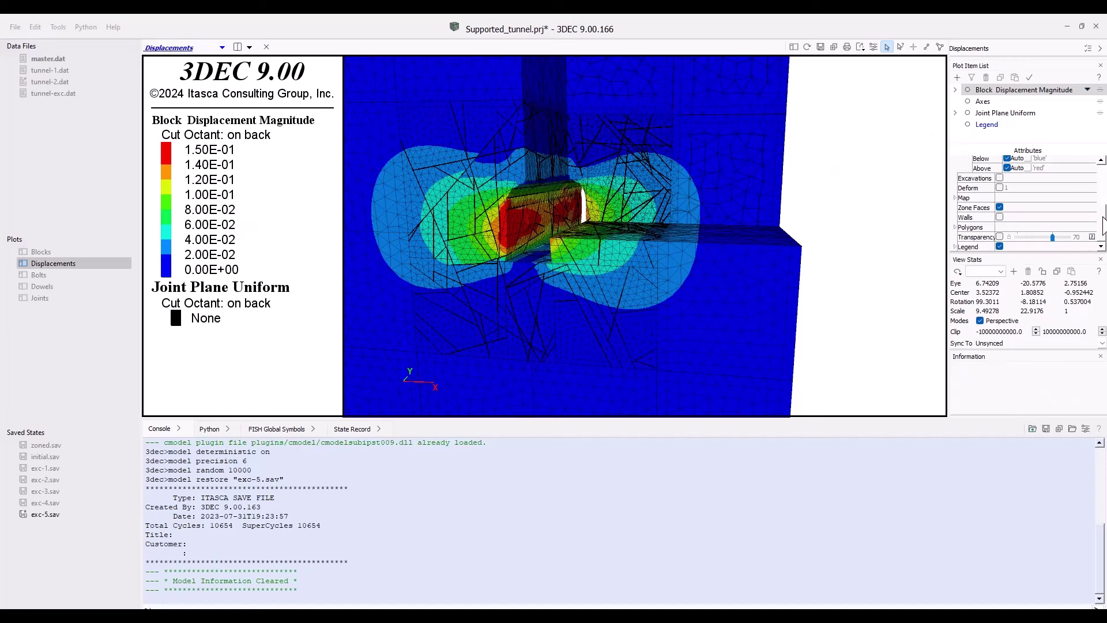
Step: Set the number format of the contour legend to Decimal for the block displacement magnitude plot item
click(955, 247)
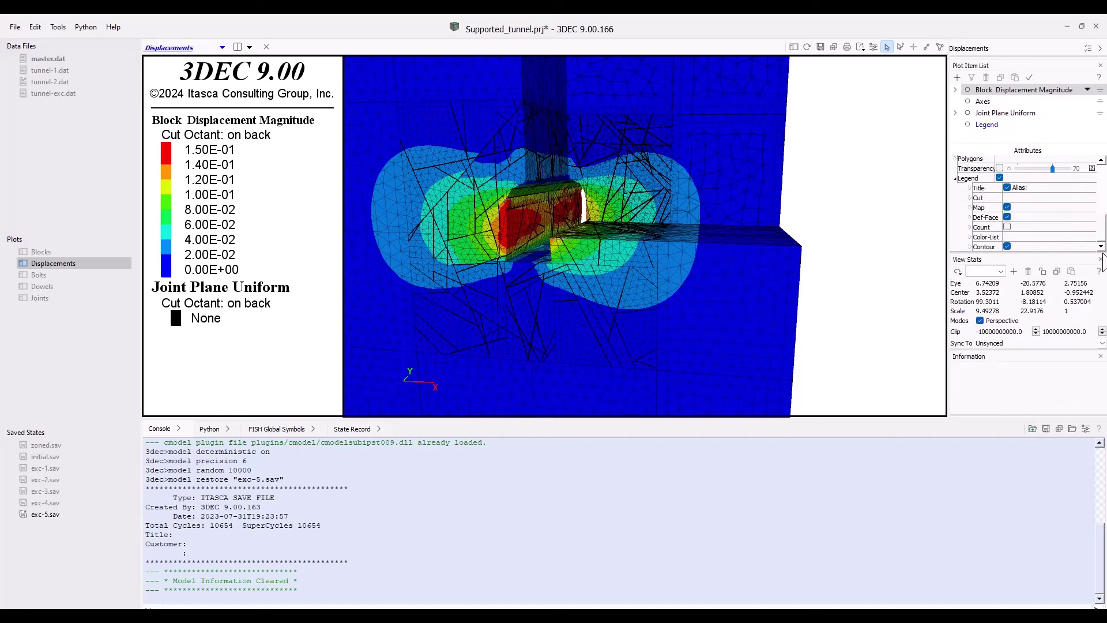
click(971, 246)
scroll(1101, 239, down, 2)
click(1044, 237)
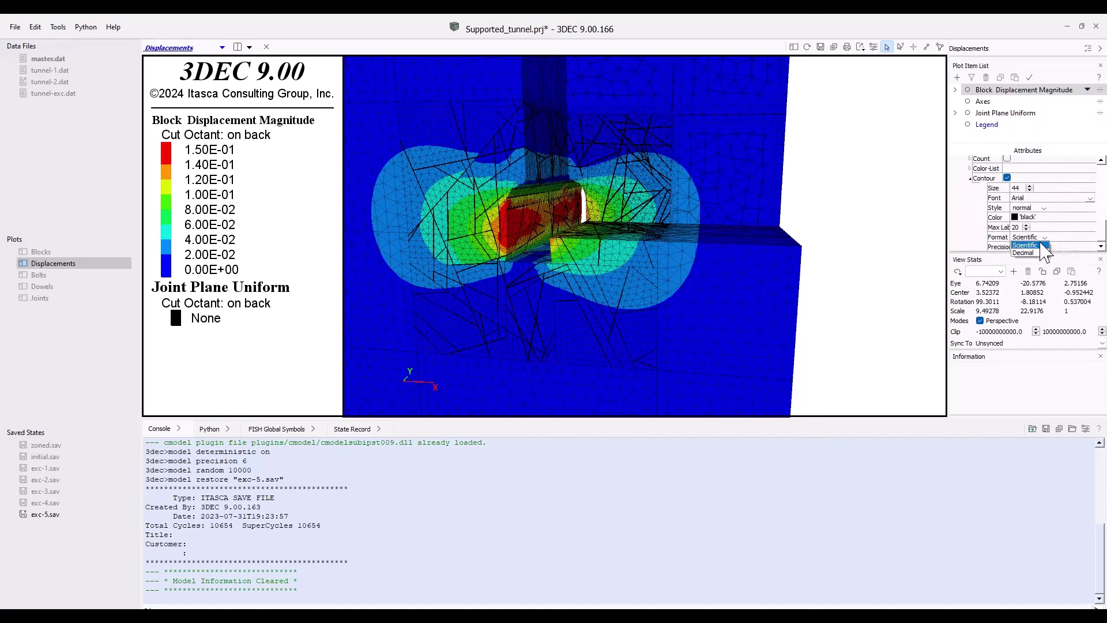
click(1032, 252)
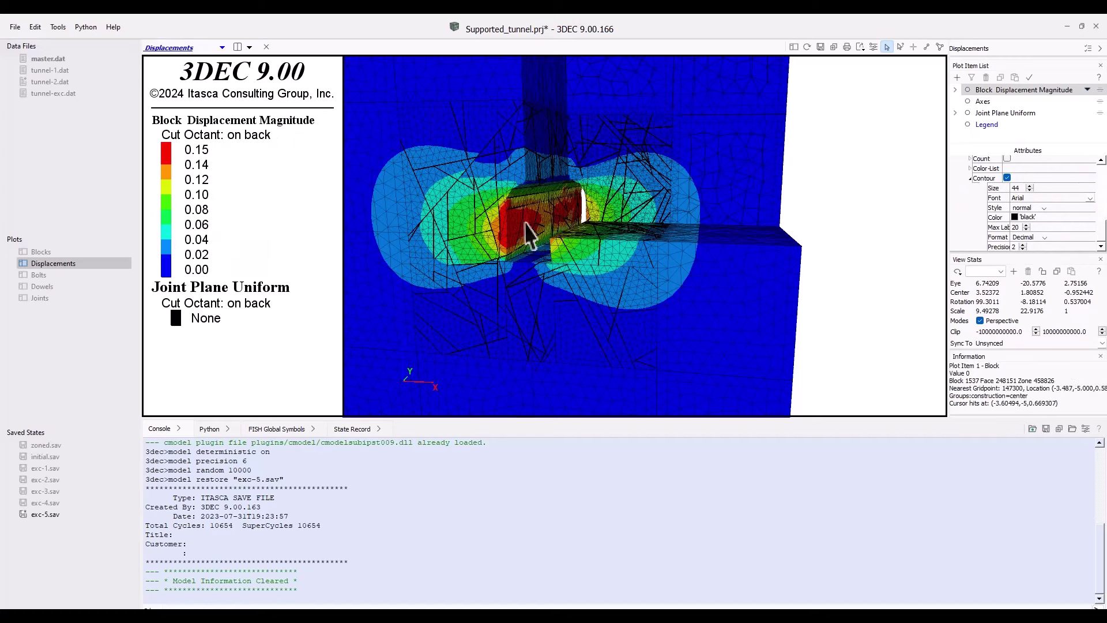
Step: Create a custom color ramp for the displacement contour, accepting the default blue-to-red rainbow in the HSV color space
scroll(1103, 235, up, 10)
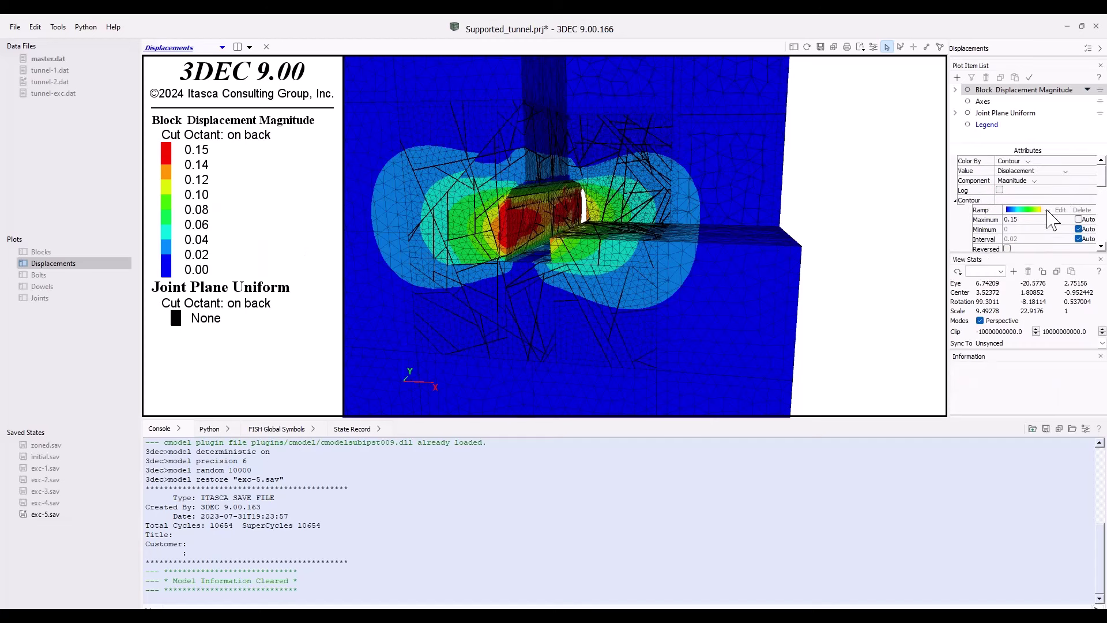
click(1047, 211)
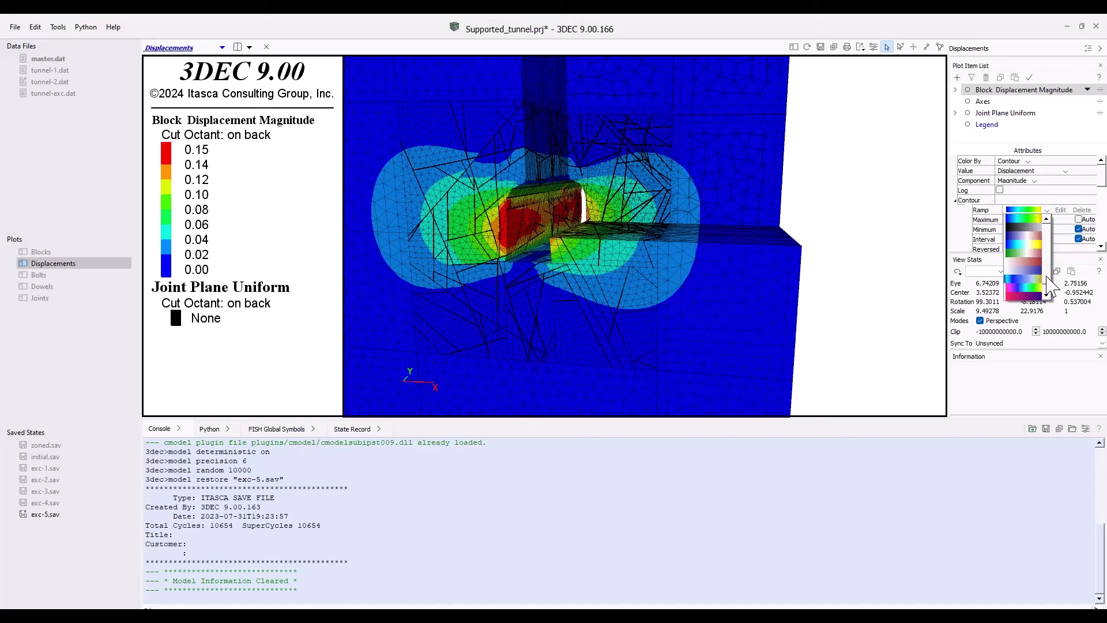
scroll(1046, 283, down, 2)
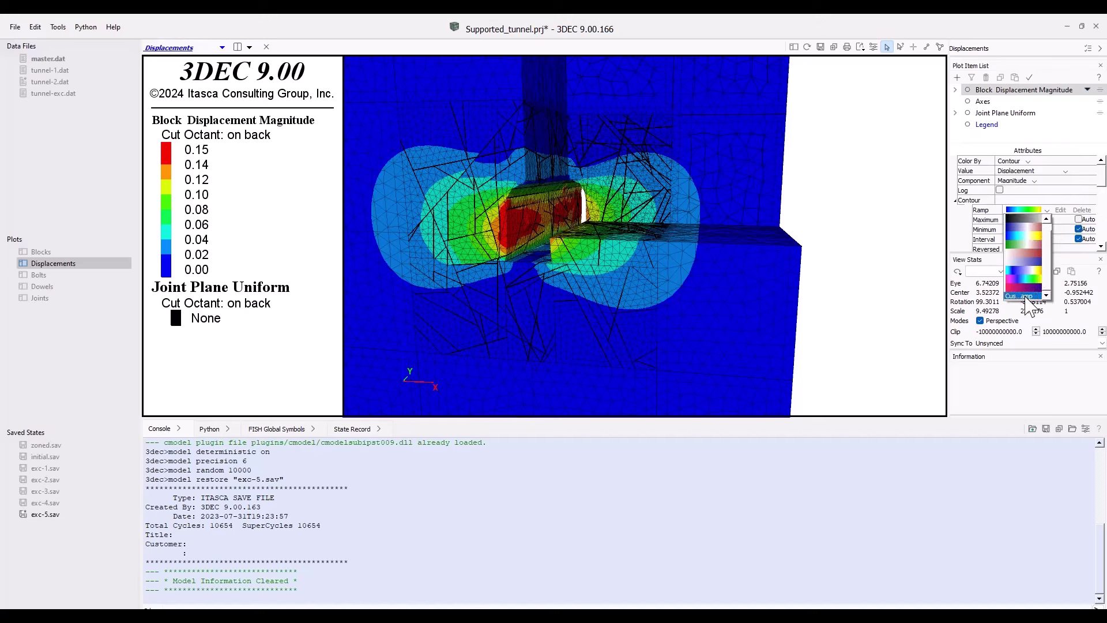
click(1026, 297)
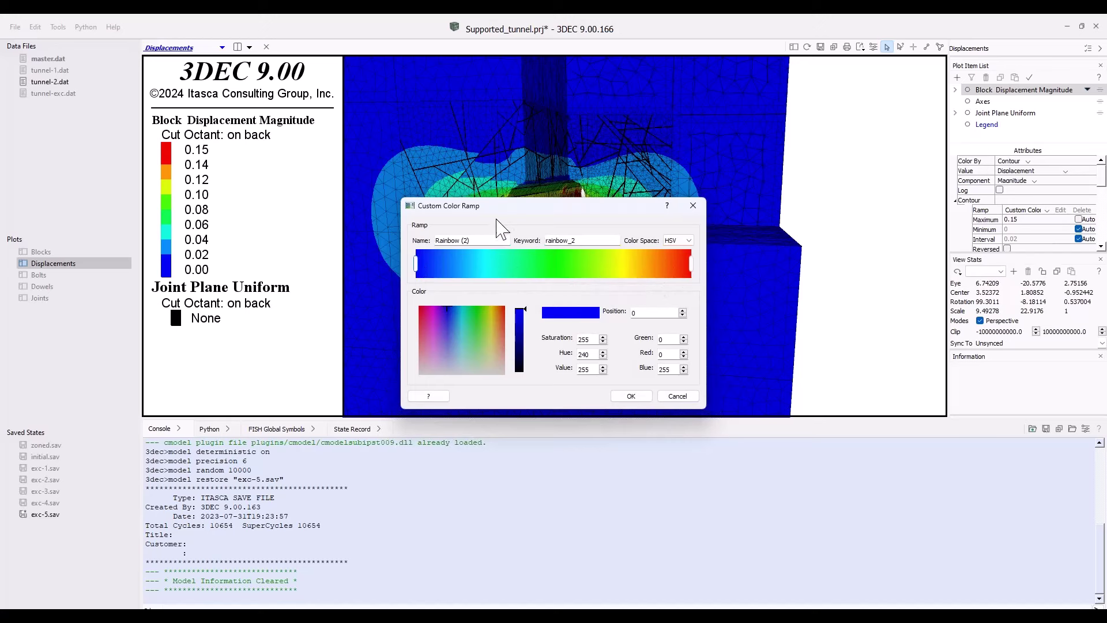
click(630, 396)
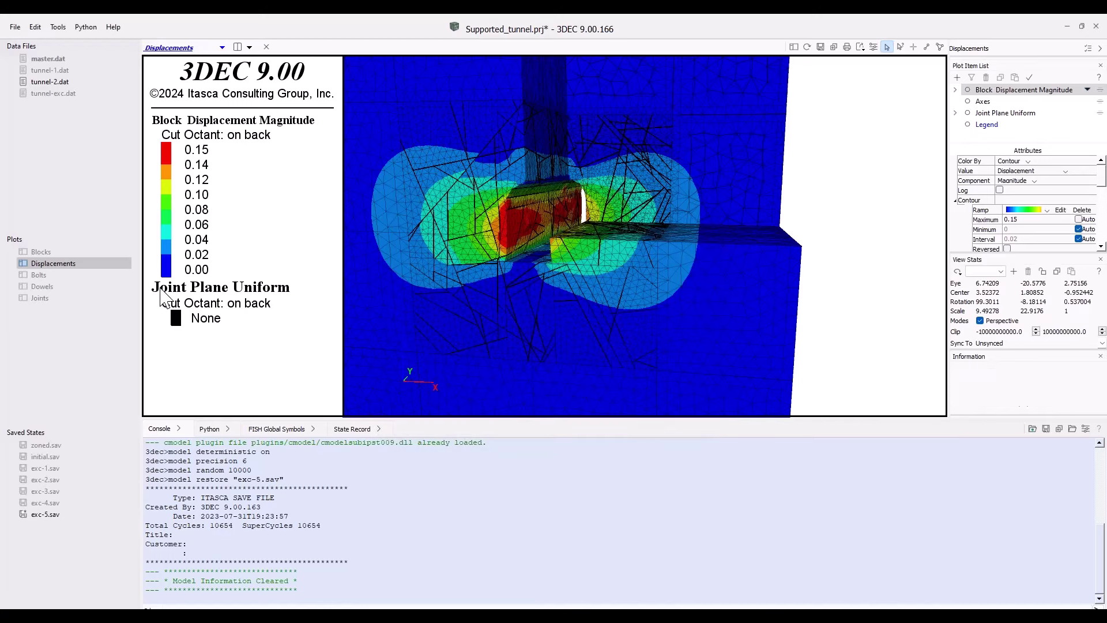
Step: Open the Blocks plot and examine the block states around the tunnel opening from different angles
click(56, 253)
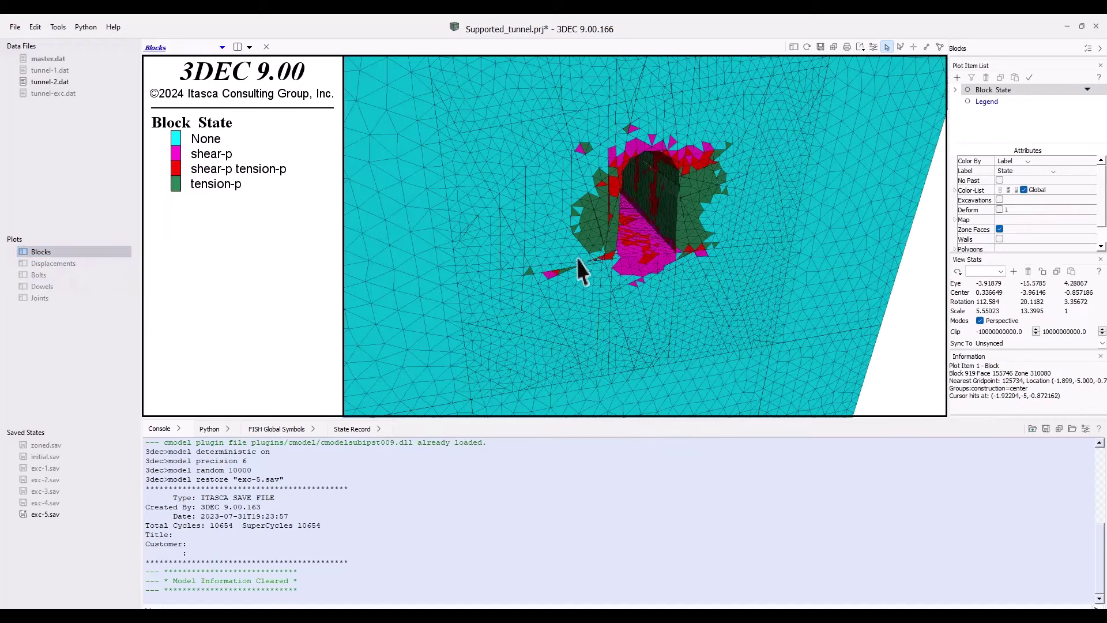
drag(581, 267, 549, 236)
scroll(549, 236, up, 5)
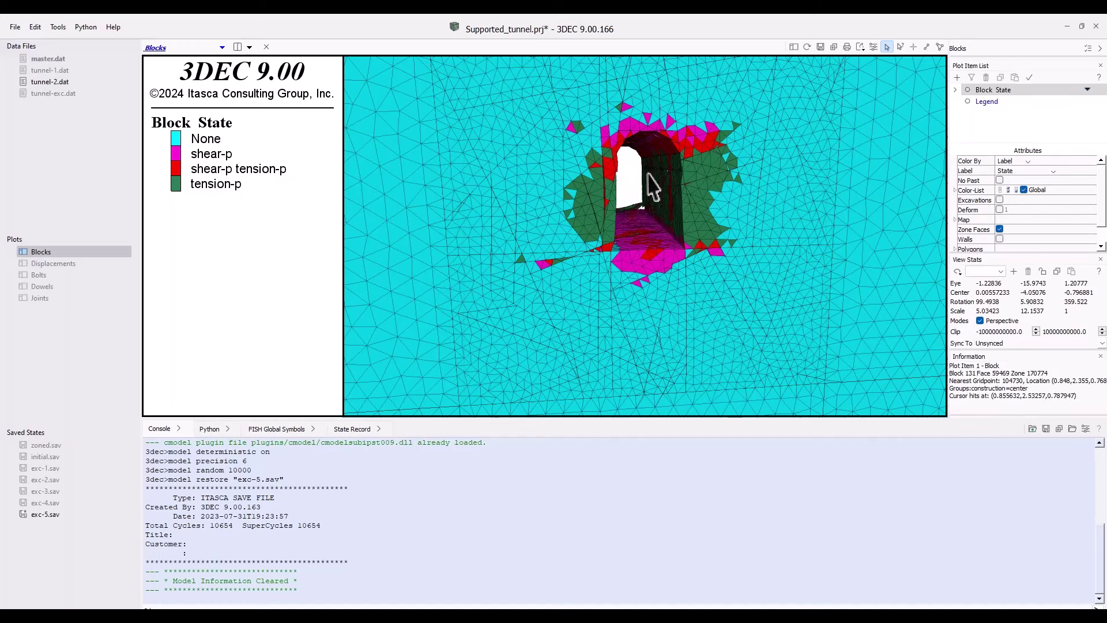
drag(656, 168, 694, 168)
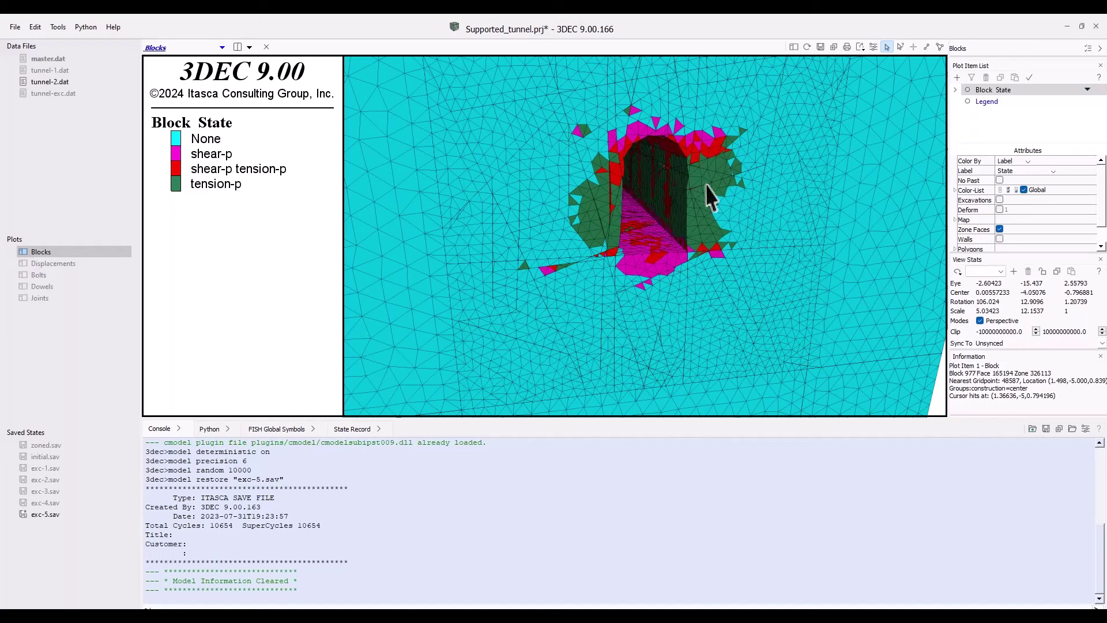
Step: Compare the block state plot with the No Past option on and off, and minimize the program window
click(999, 180)
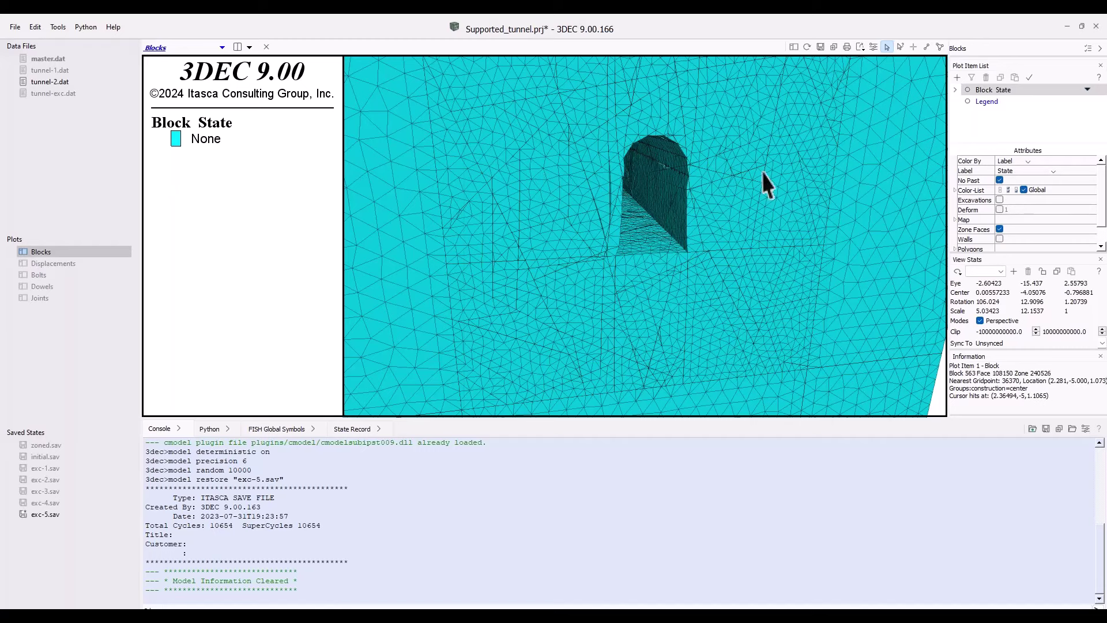
click(999, 181)
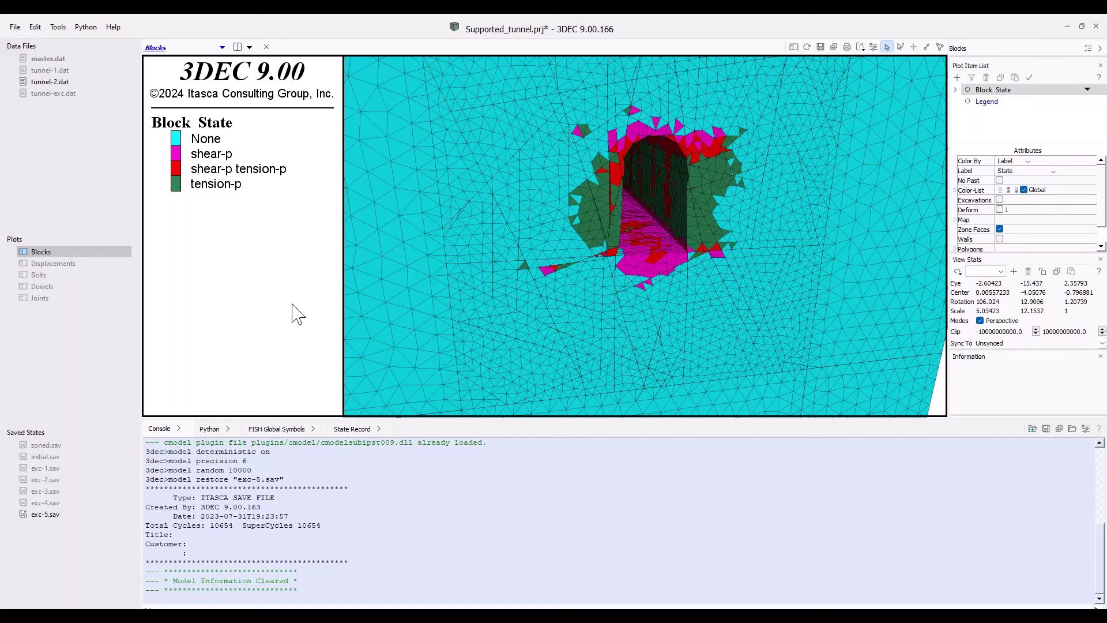
click(1067, 26)
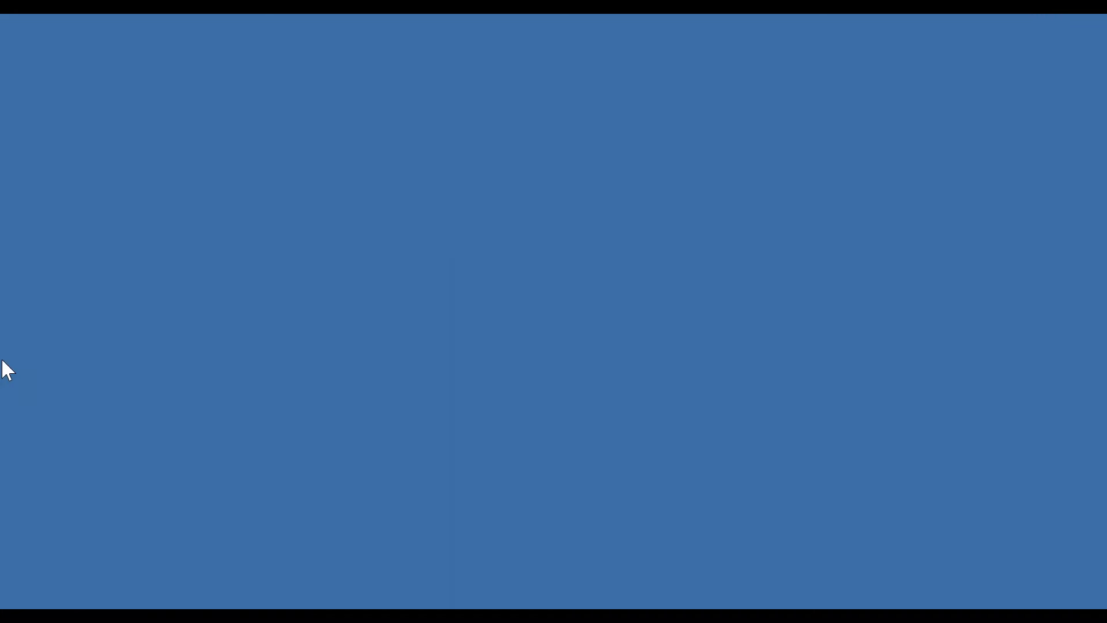